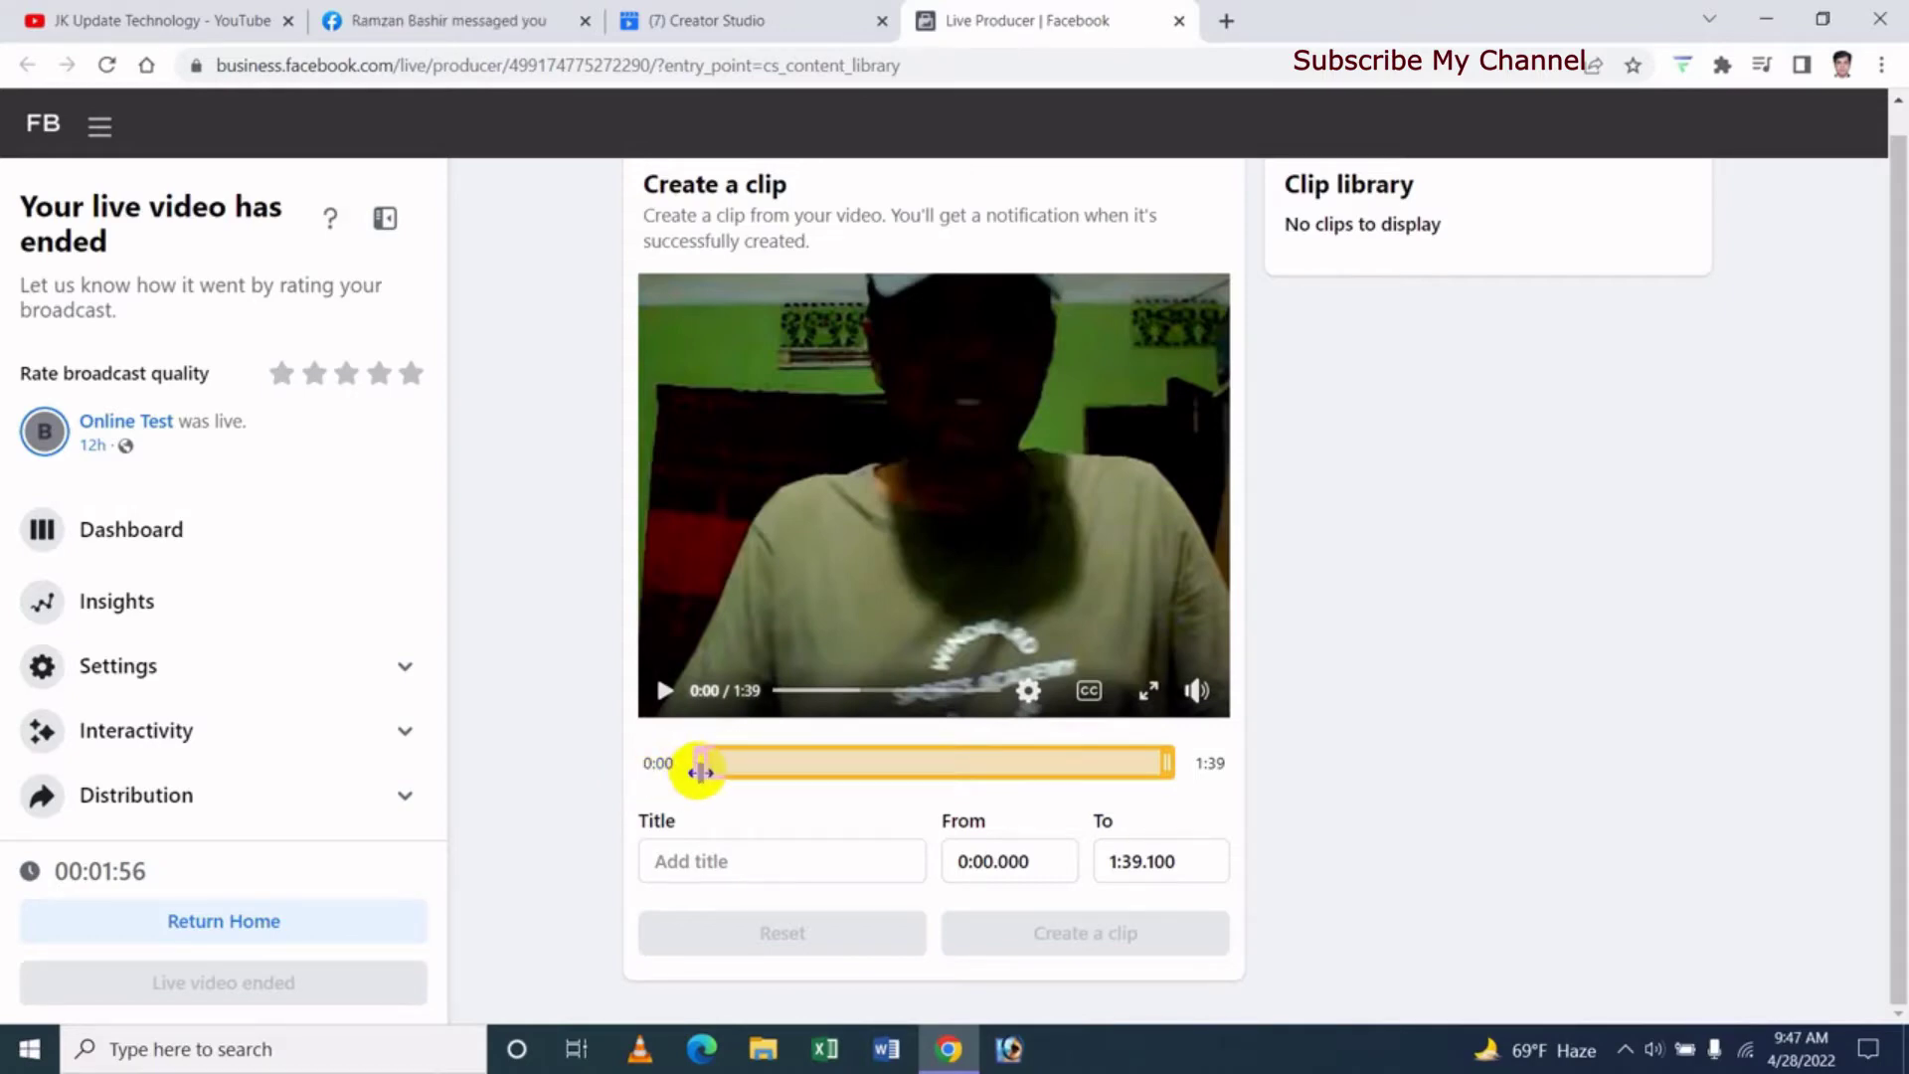
# - Move the clip start to about 0:40 and set the end time to 1:10.100
pyautogui.moveTo(703, 768); pyautogui.dragTo(760, 767)
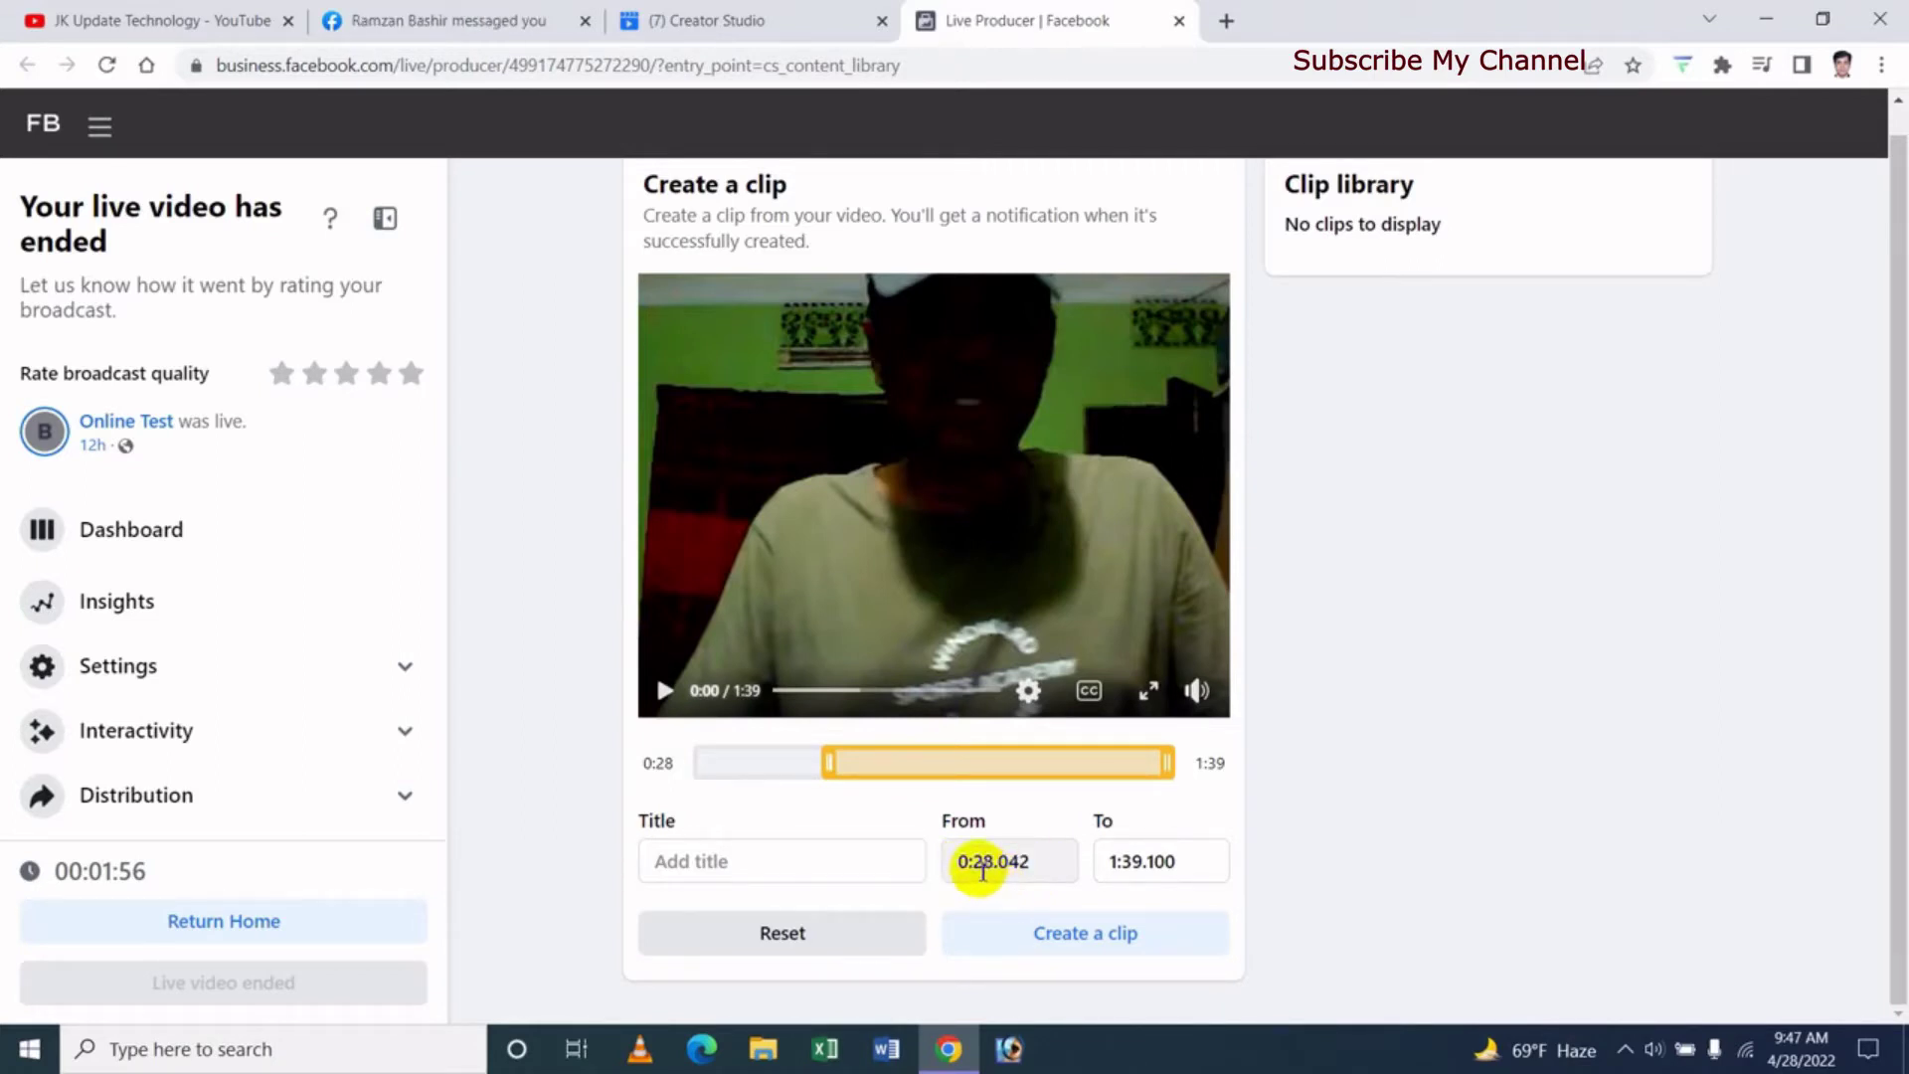
pyautogui.click(980, 863)
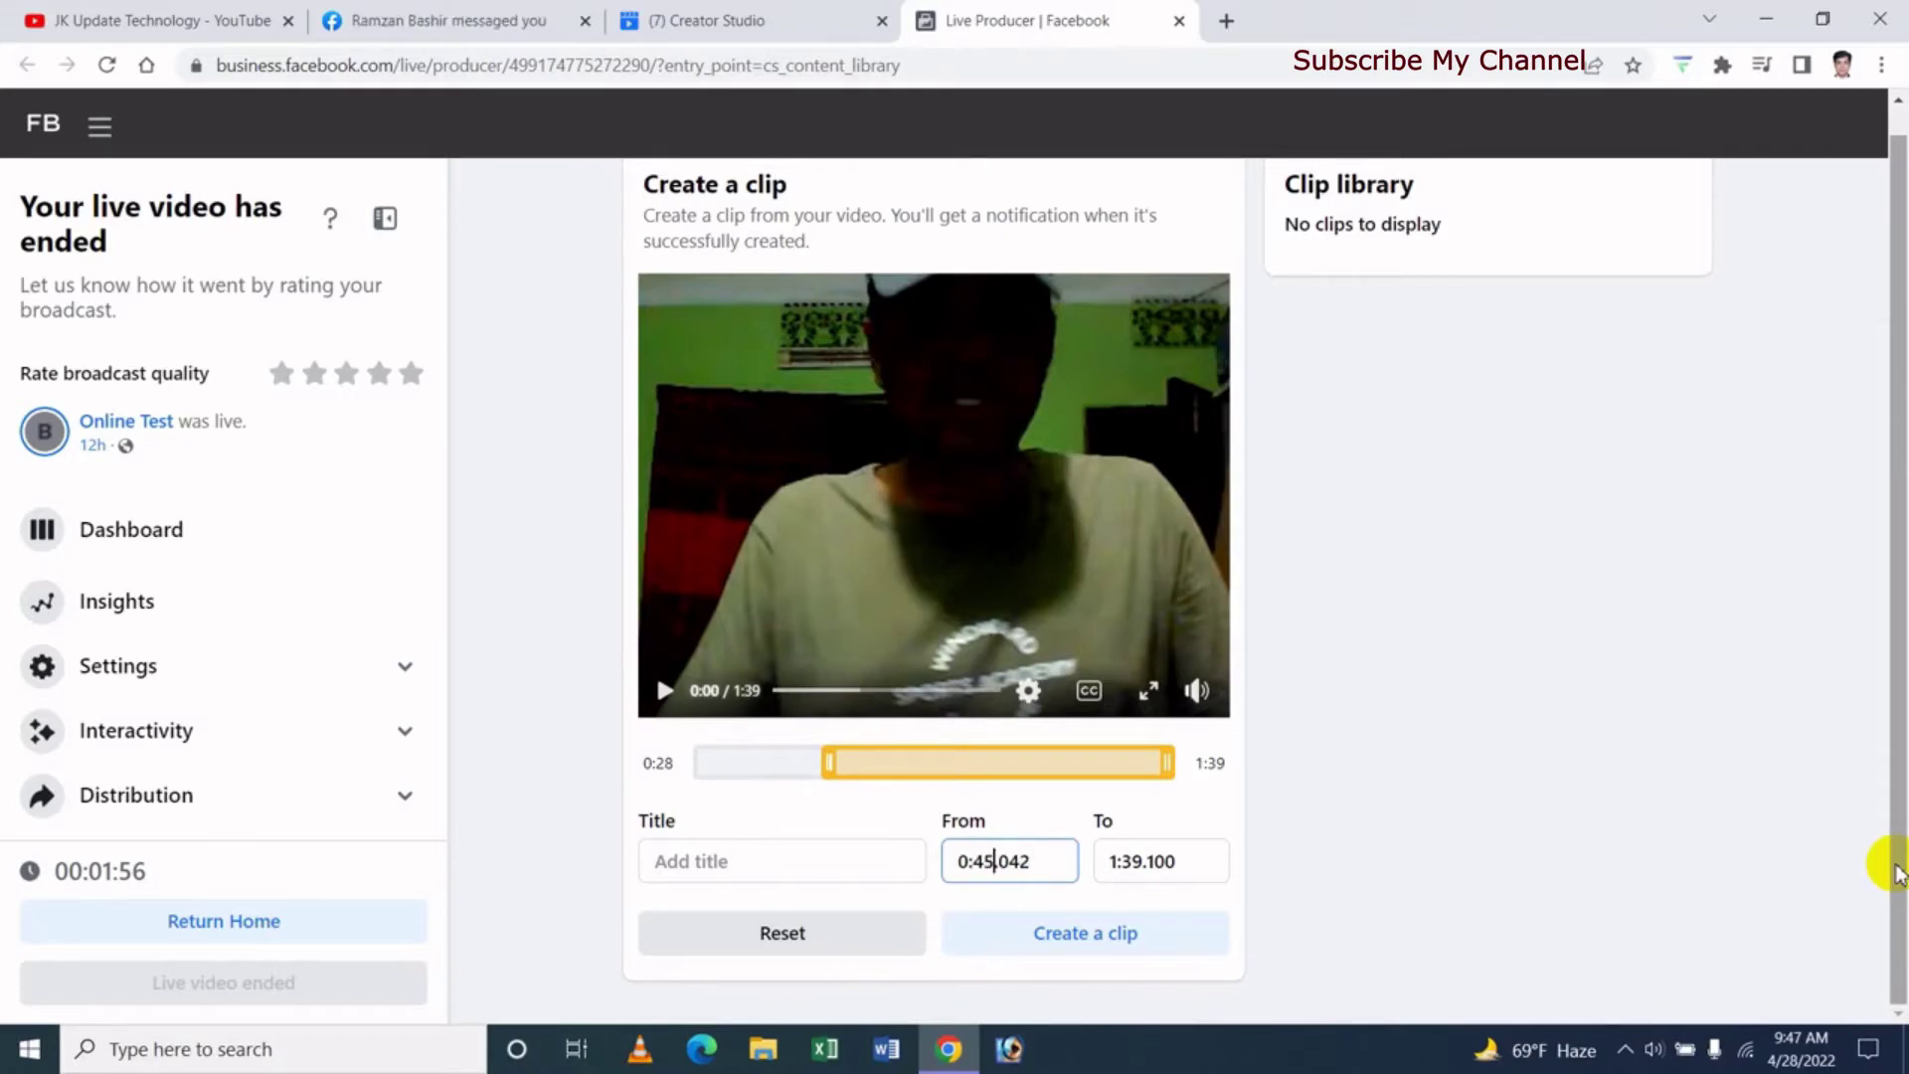
pyautogui.click(869, 809)
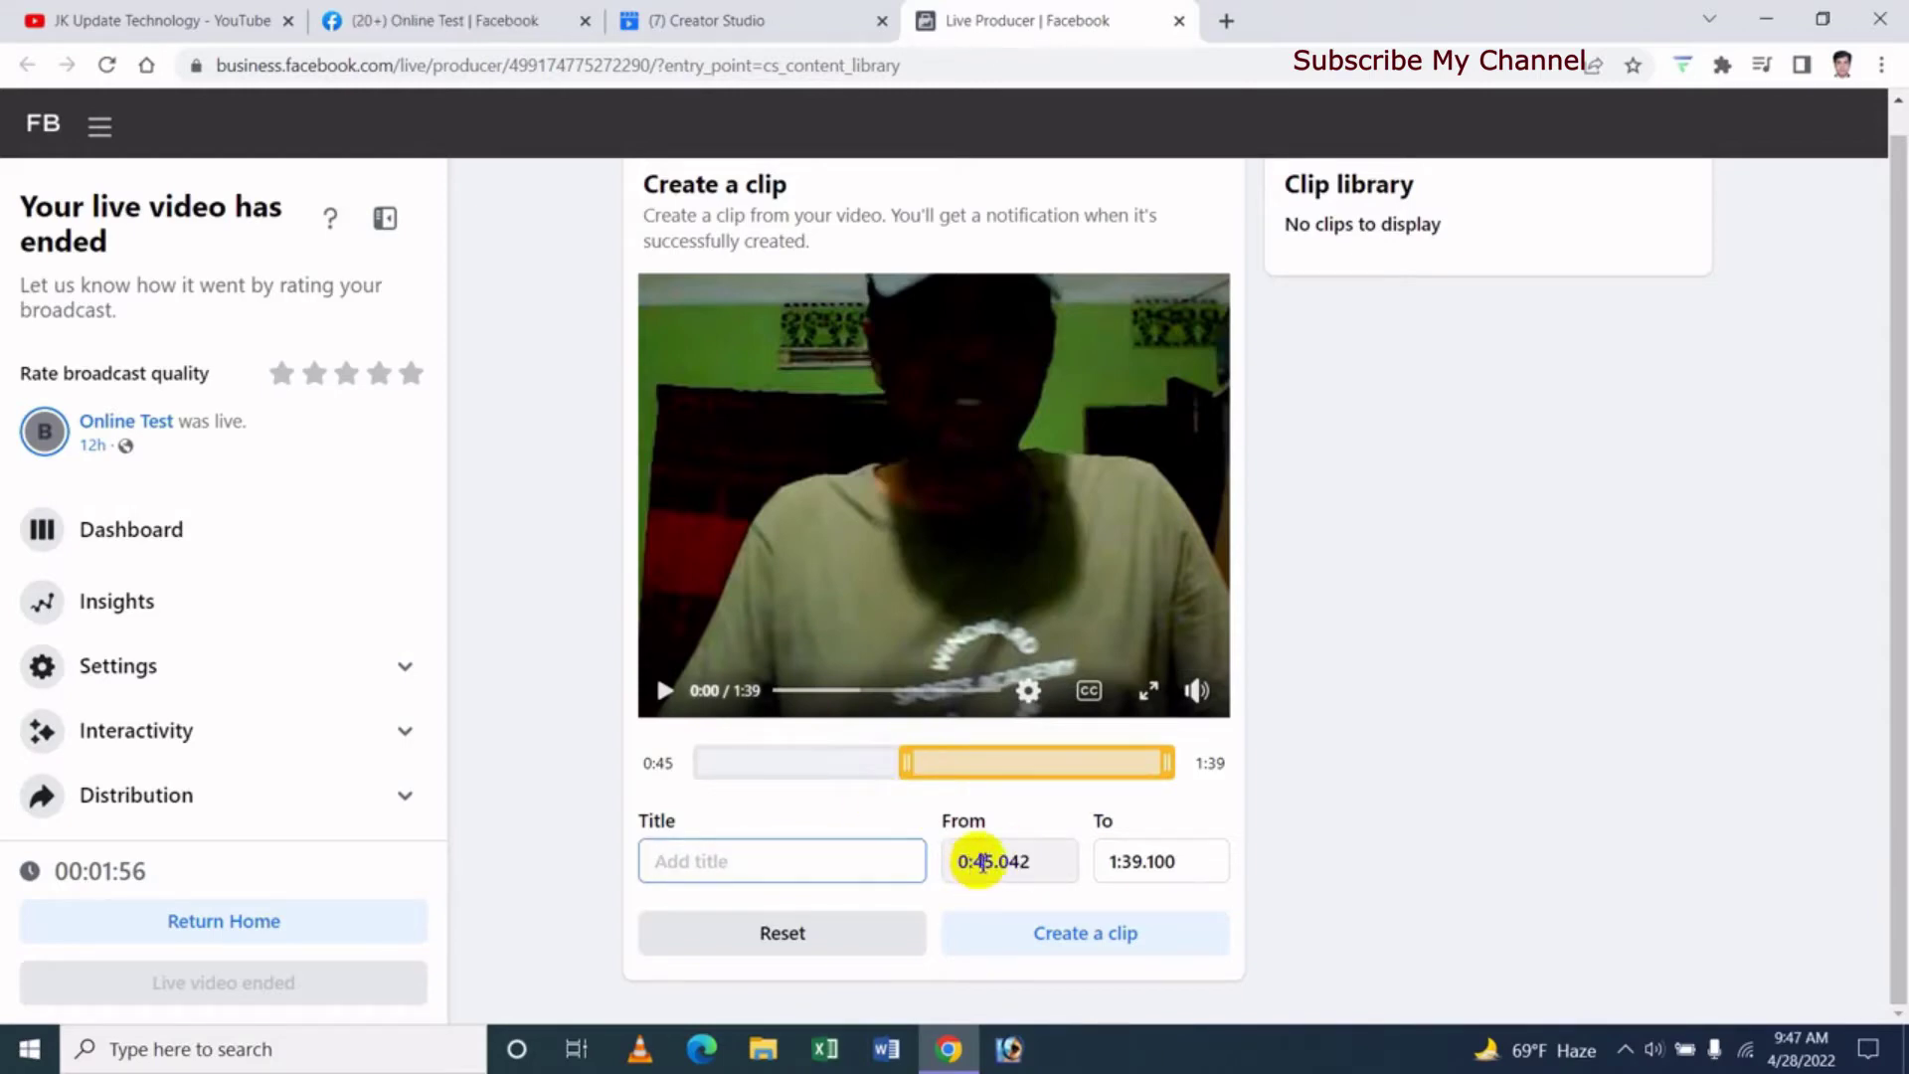
pyautogui.moveTo(907, 765); pyautogui.dragTo(870, 765)
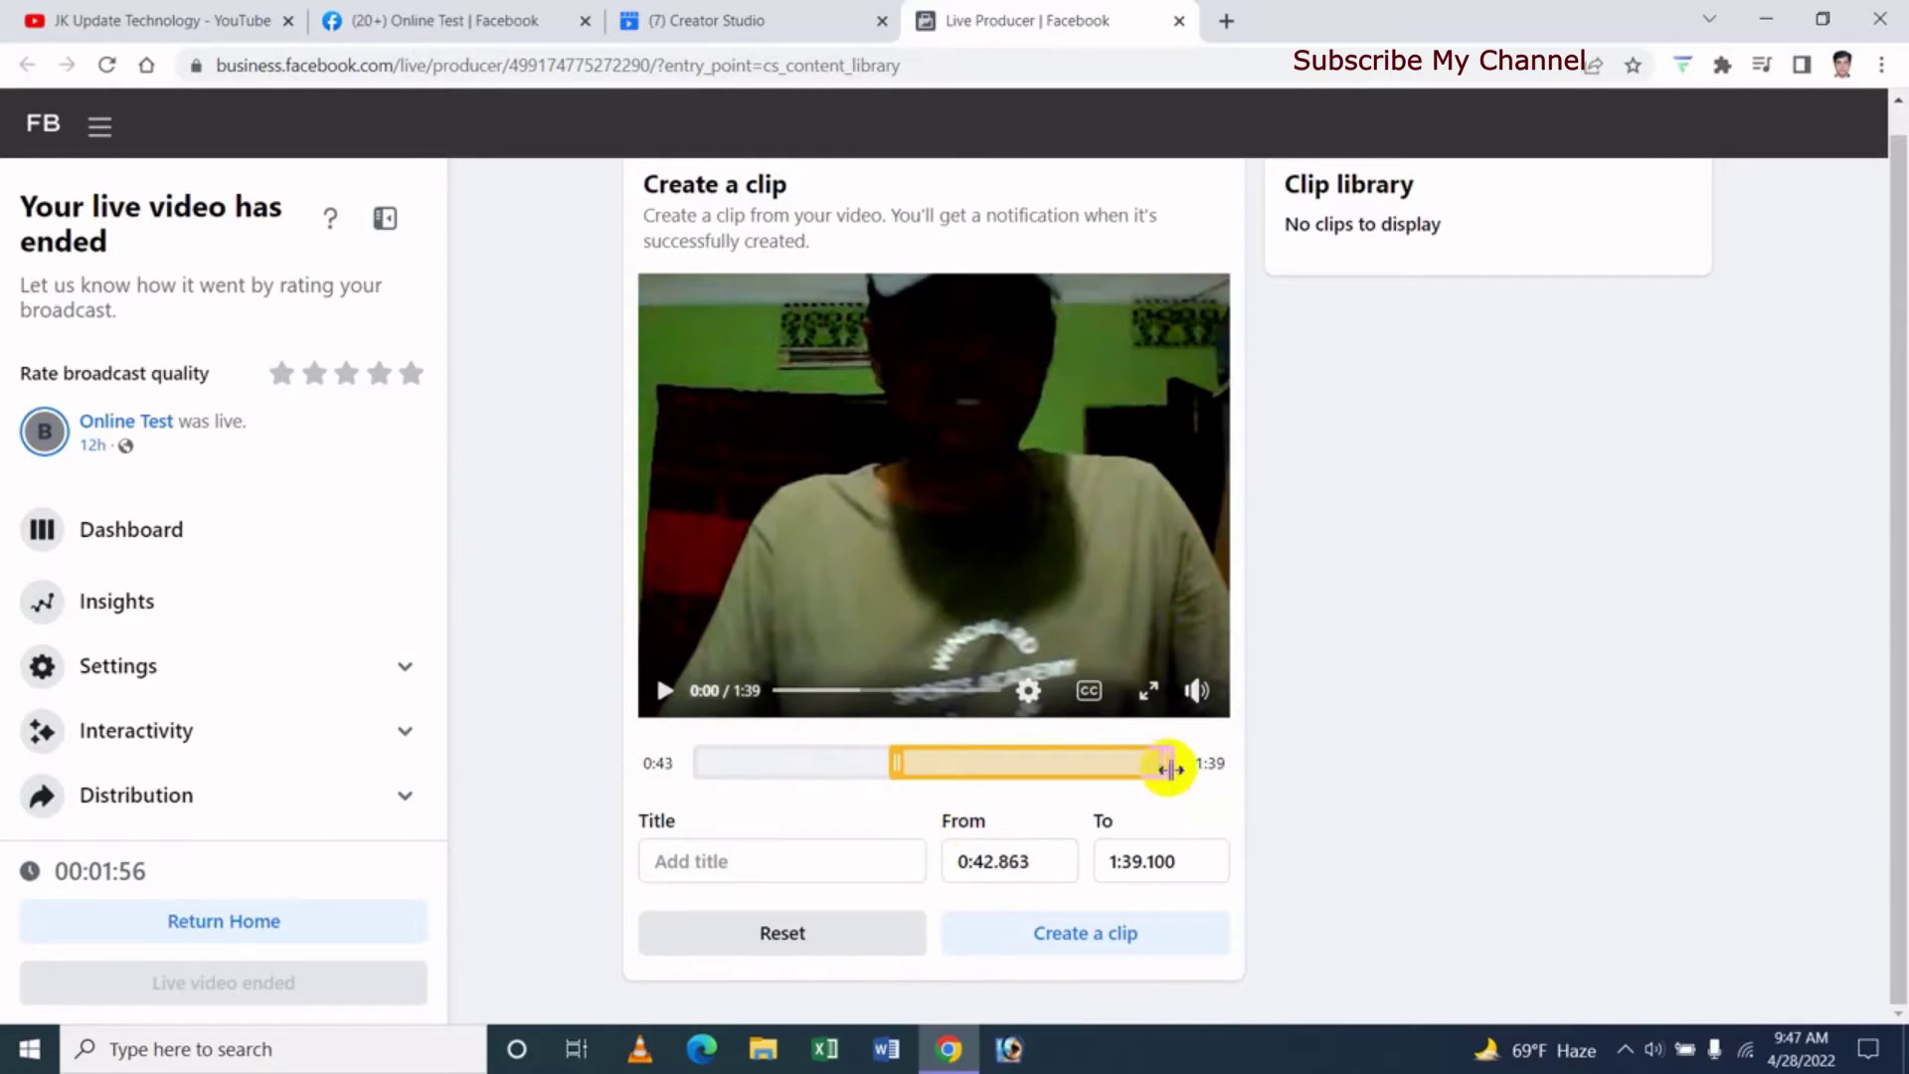
pyautogui.click(1131, 861)
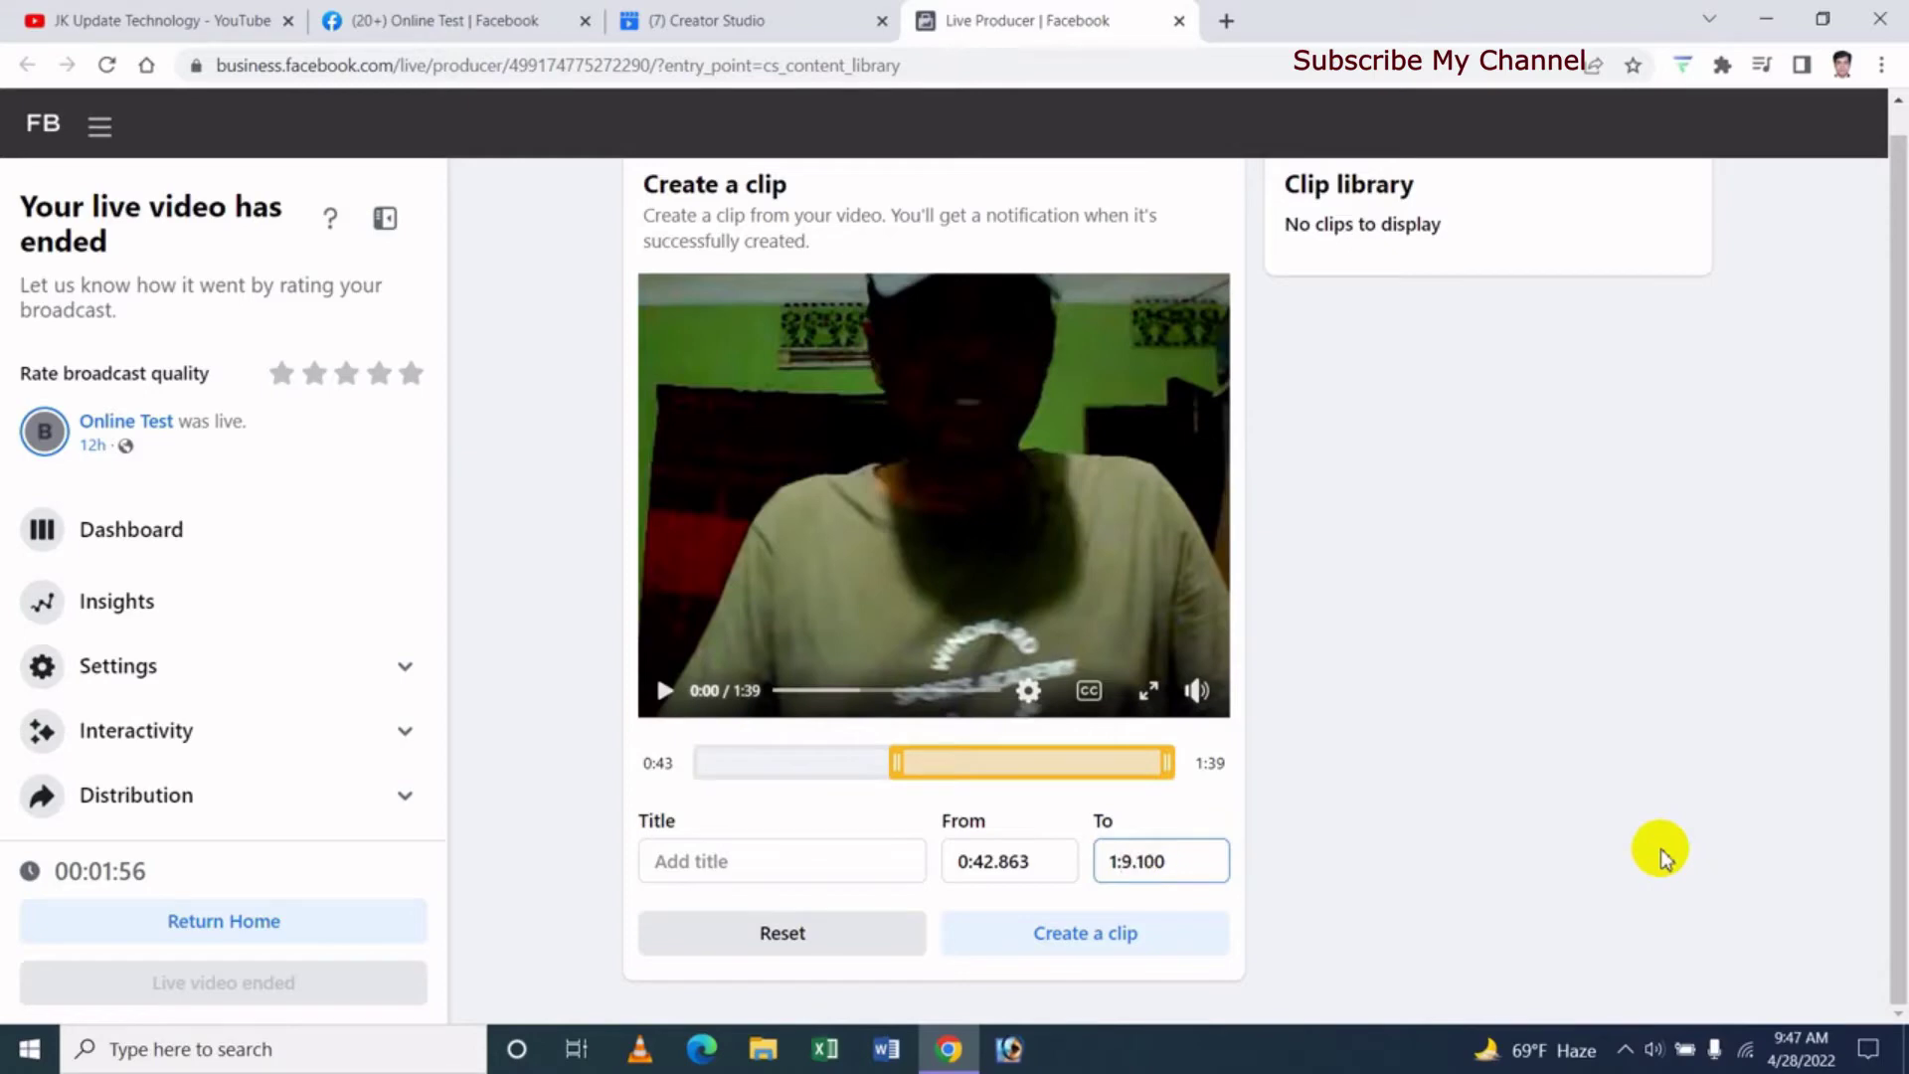
pyautogui.click(900, 845)
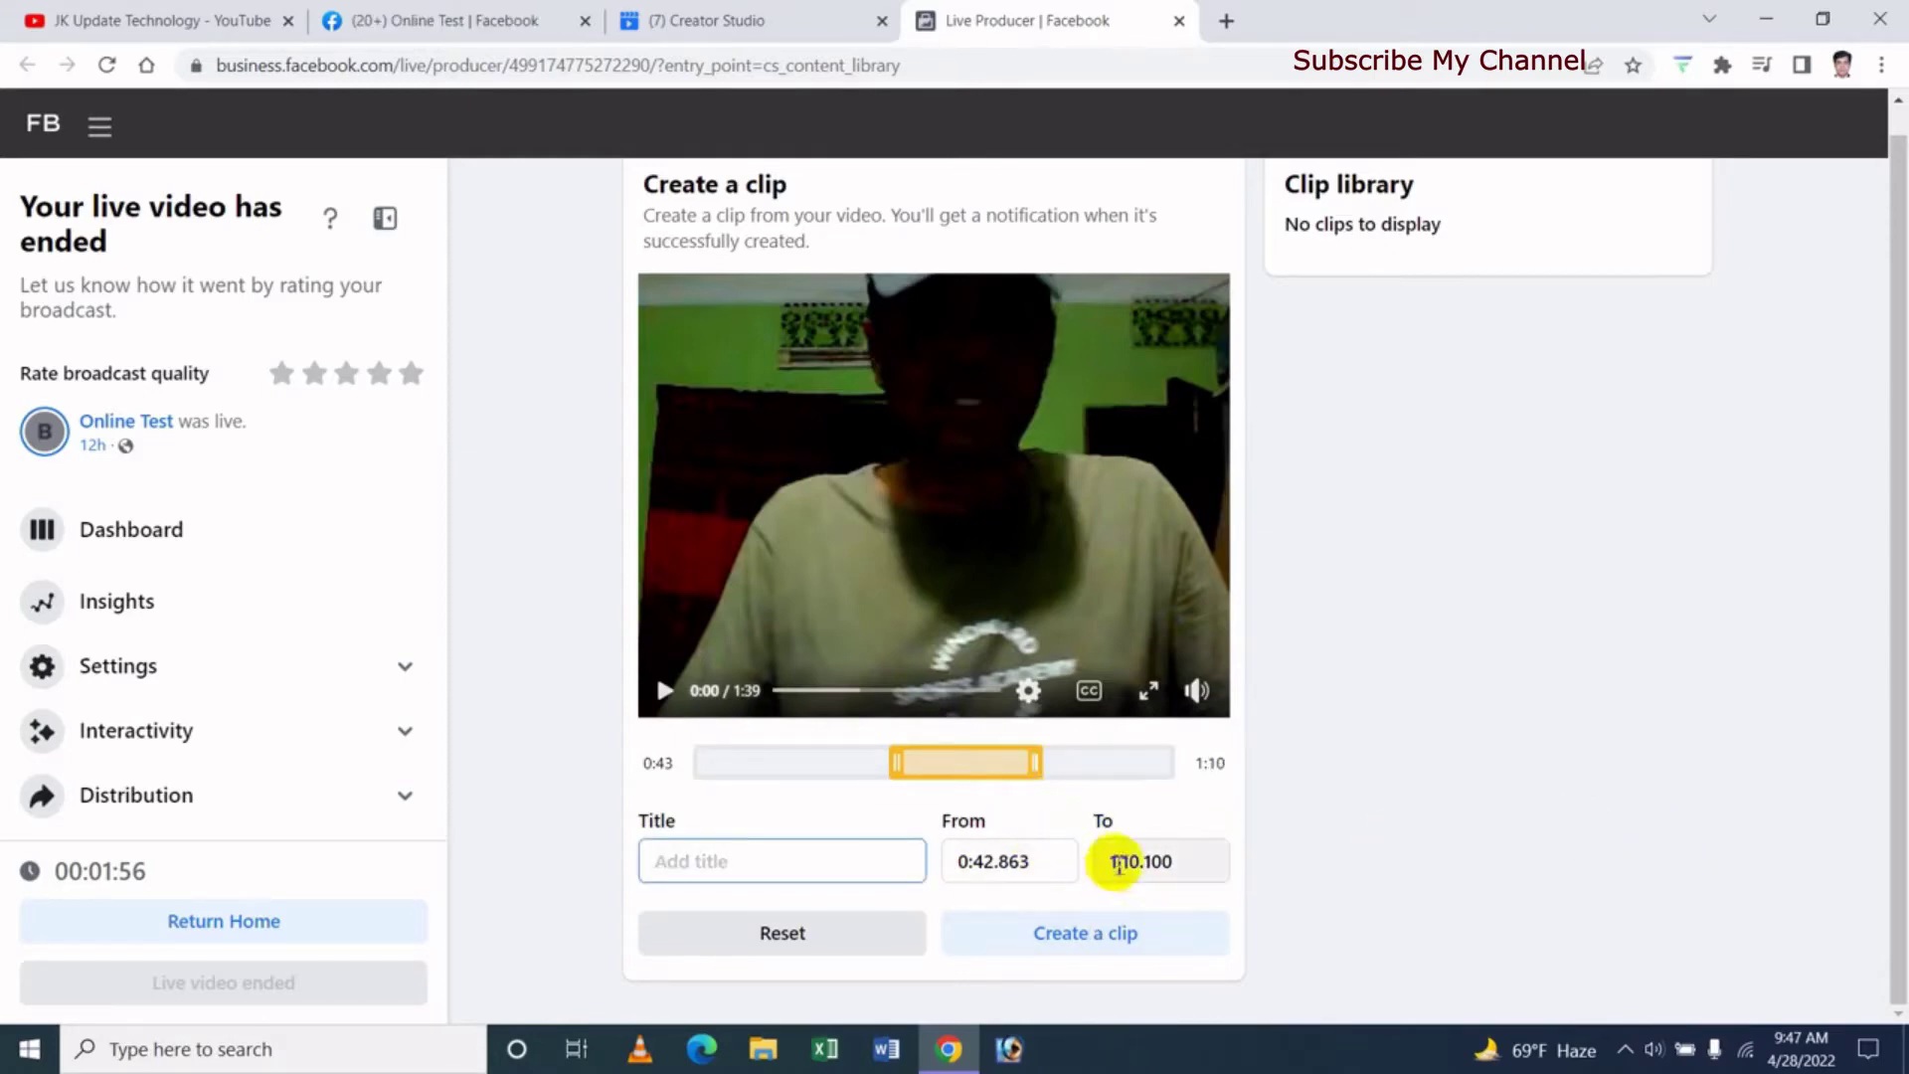
# - Adjust the clip end and slide the range to 0:30.883–0:36.339
pyautogui.moveTo(1040, 766); pyautogui.dragTo(899, 835)
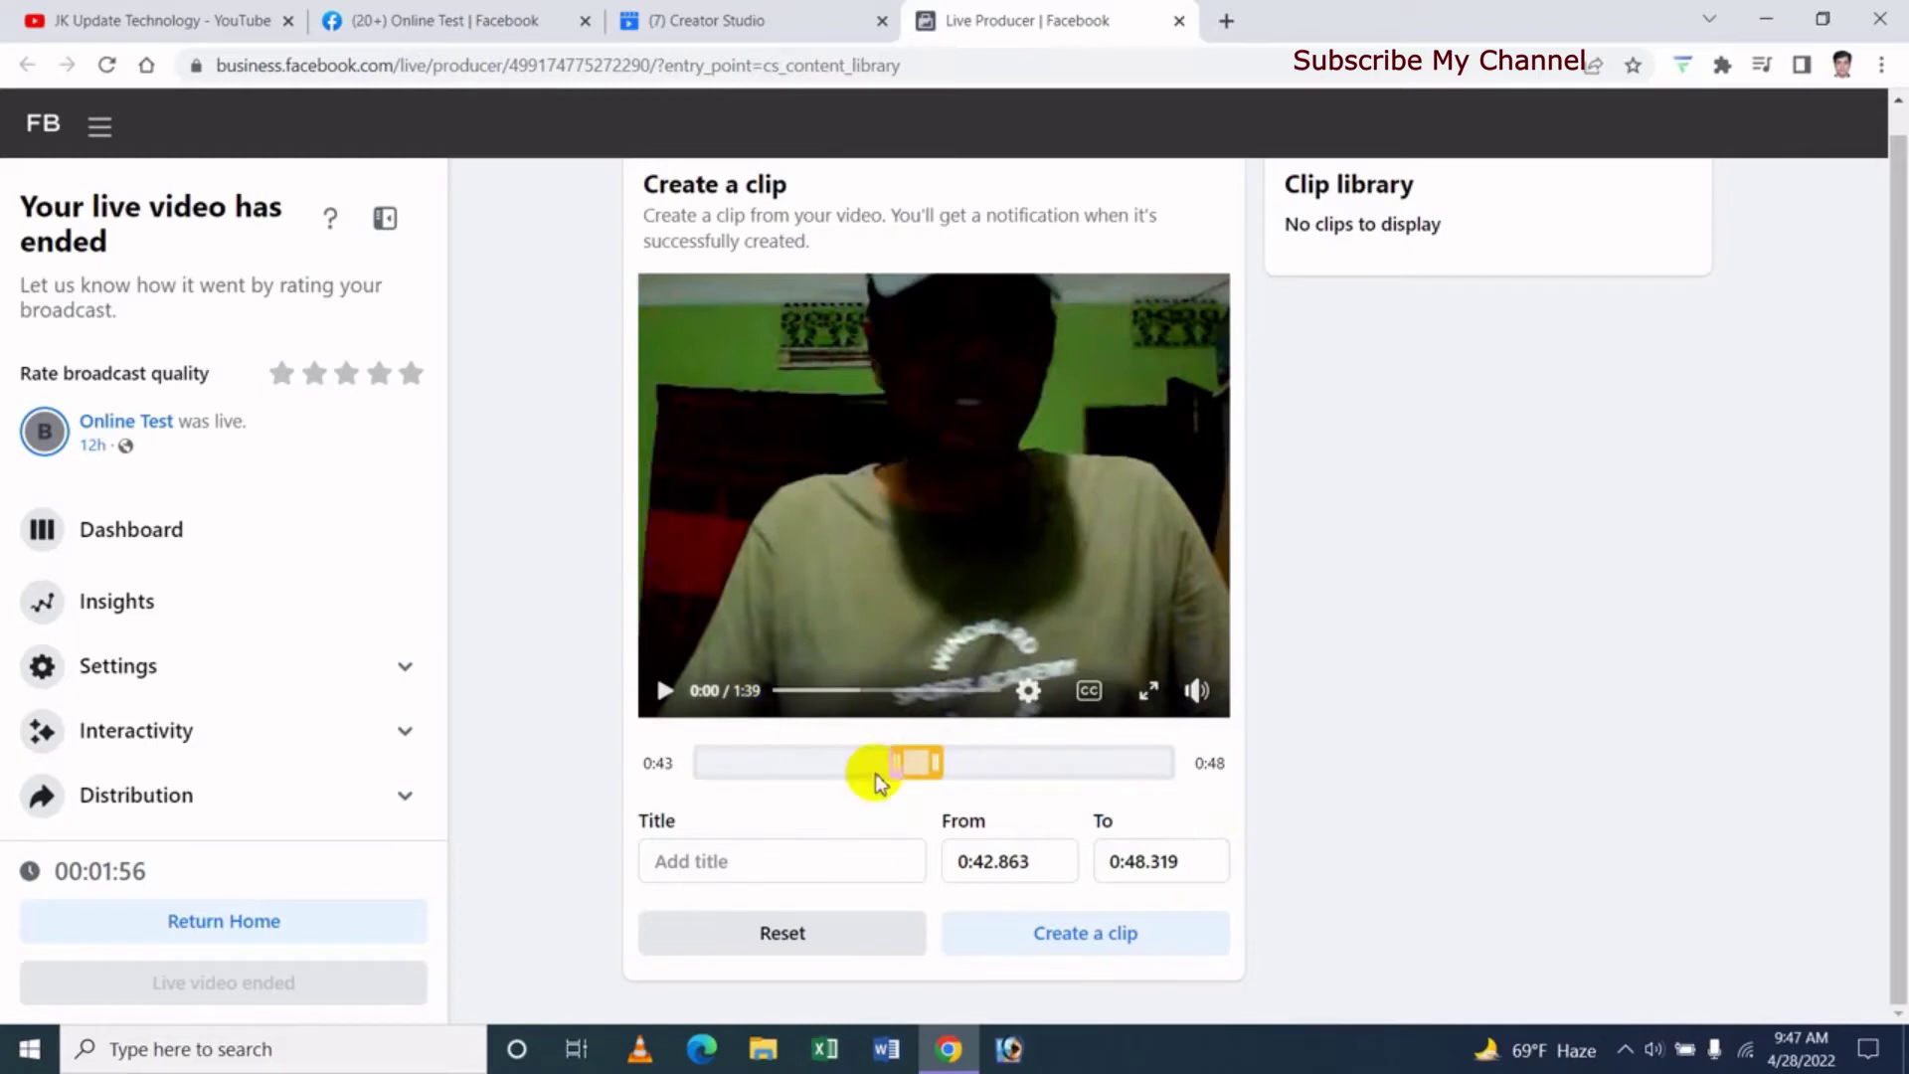
pyautogui.click(924, 767)
pyautogui.moveTo(922, 770); pyautogui.dragTo(867, 767)
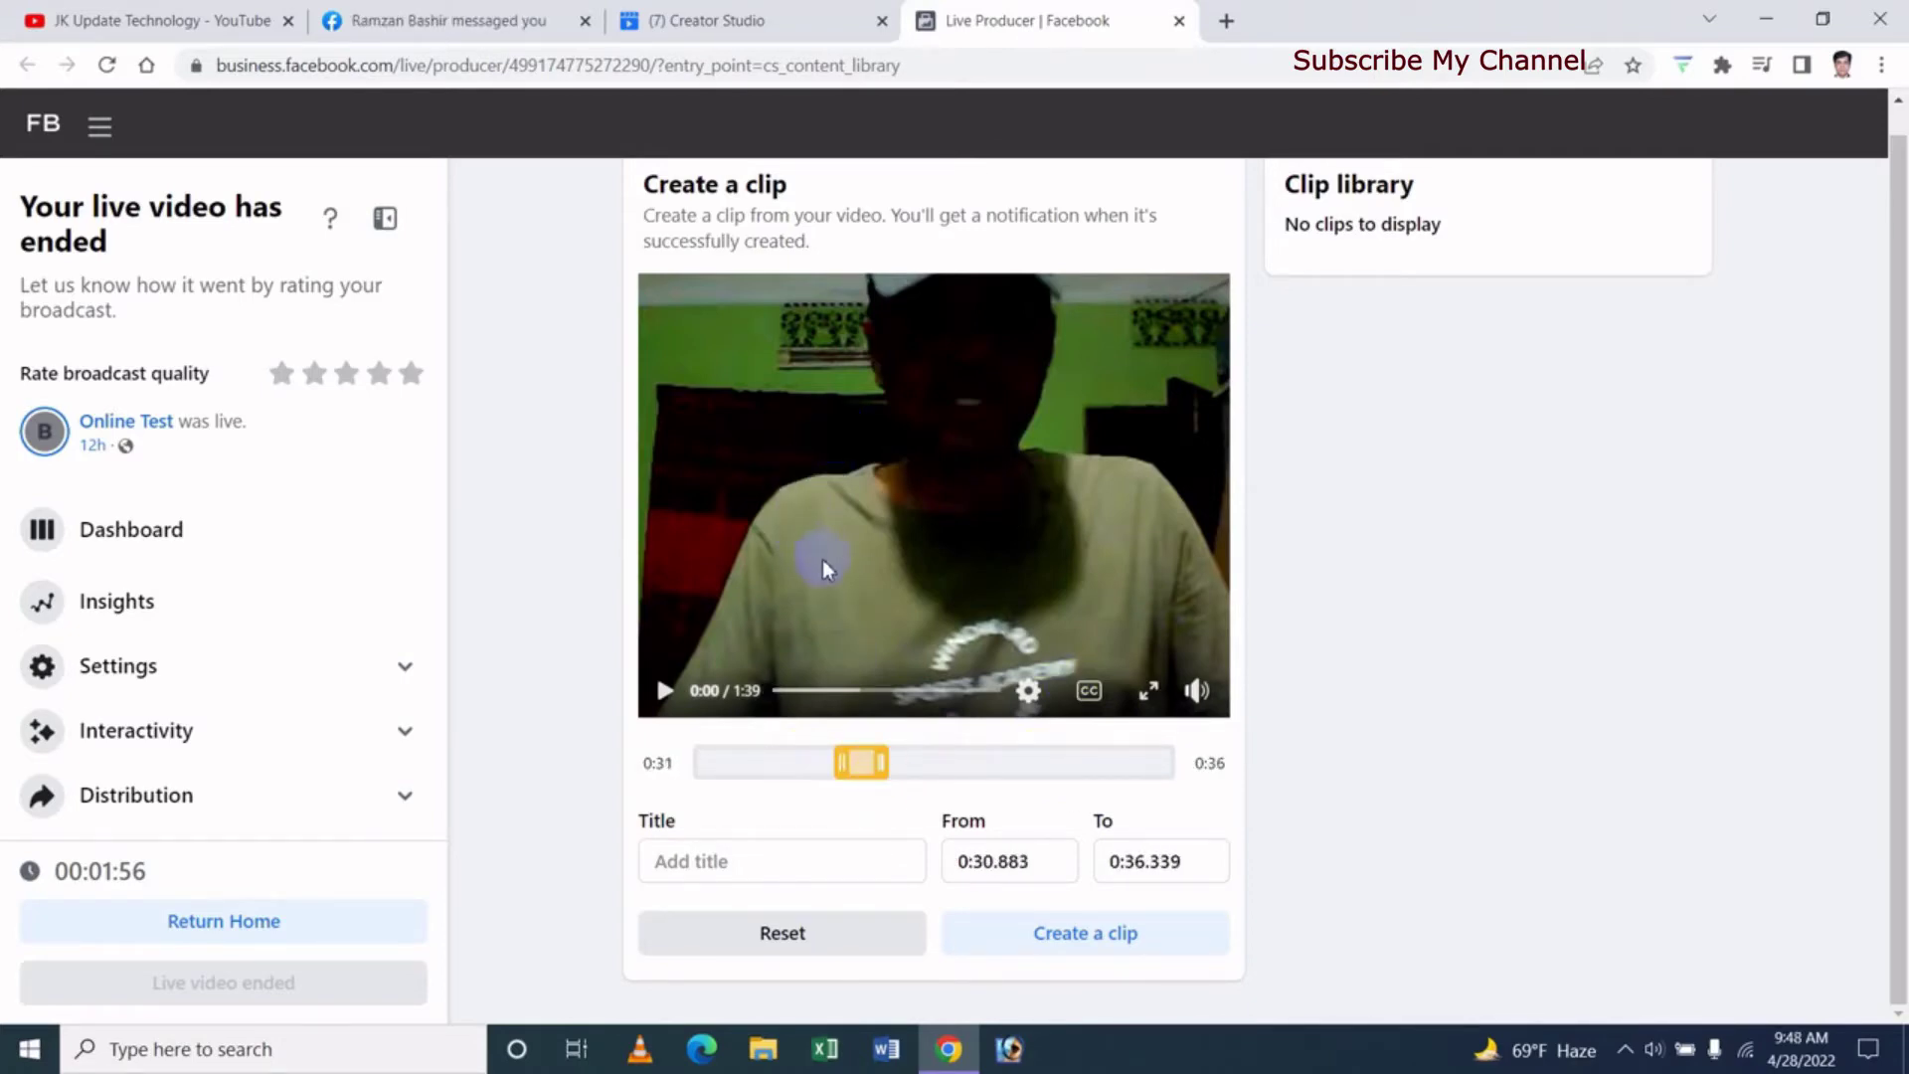
pyautogui.click(874, 756)
pyautogui.click(865, 786)
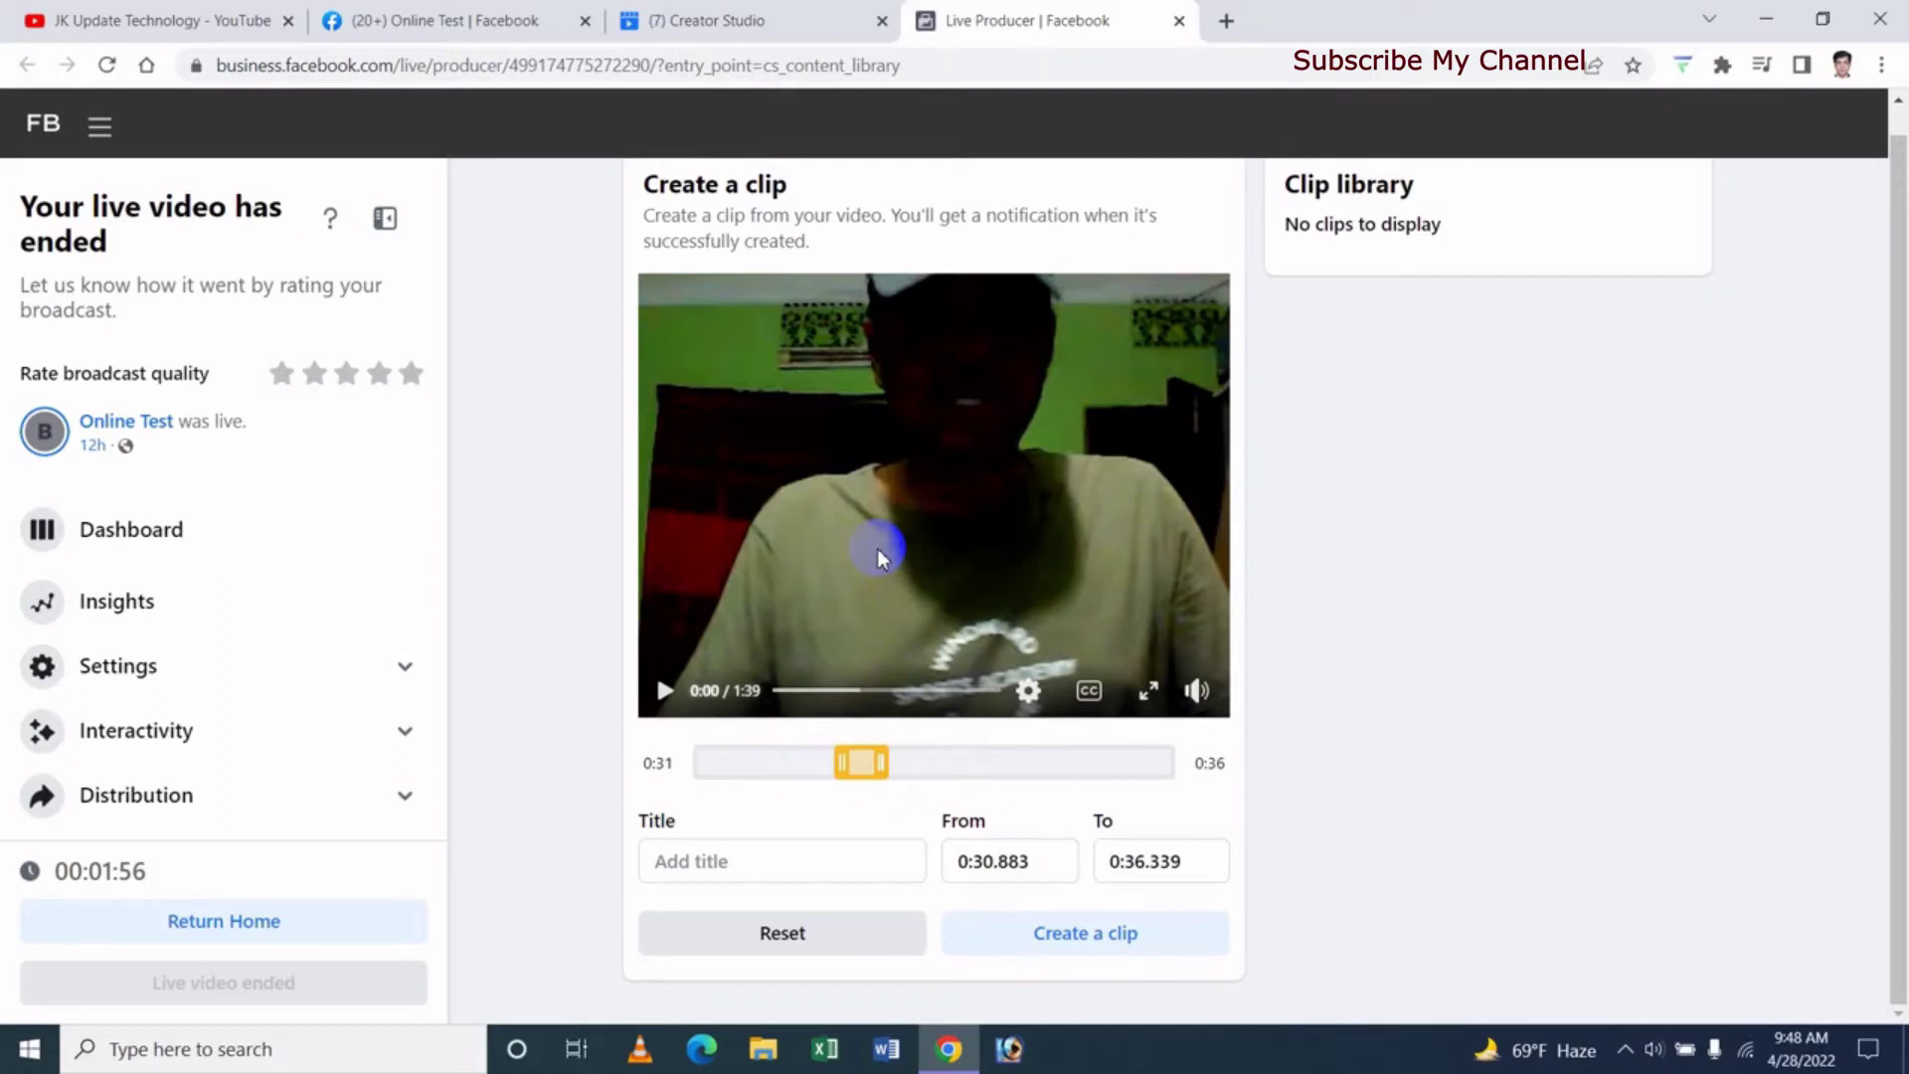
pyautogui.click(857, 784)
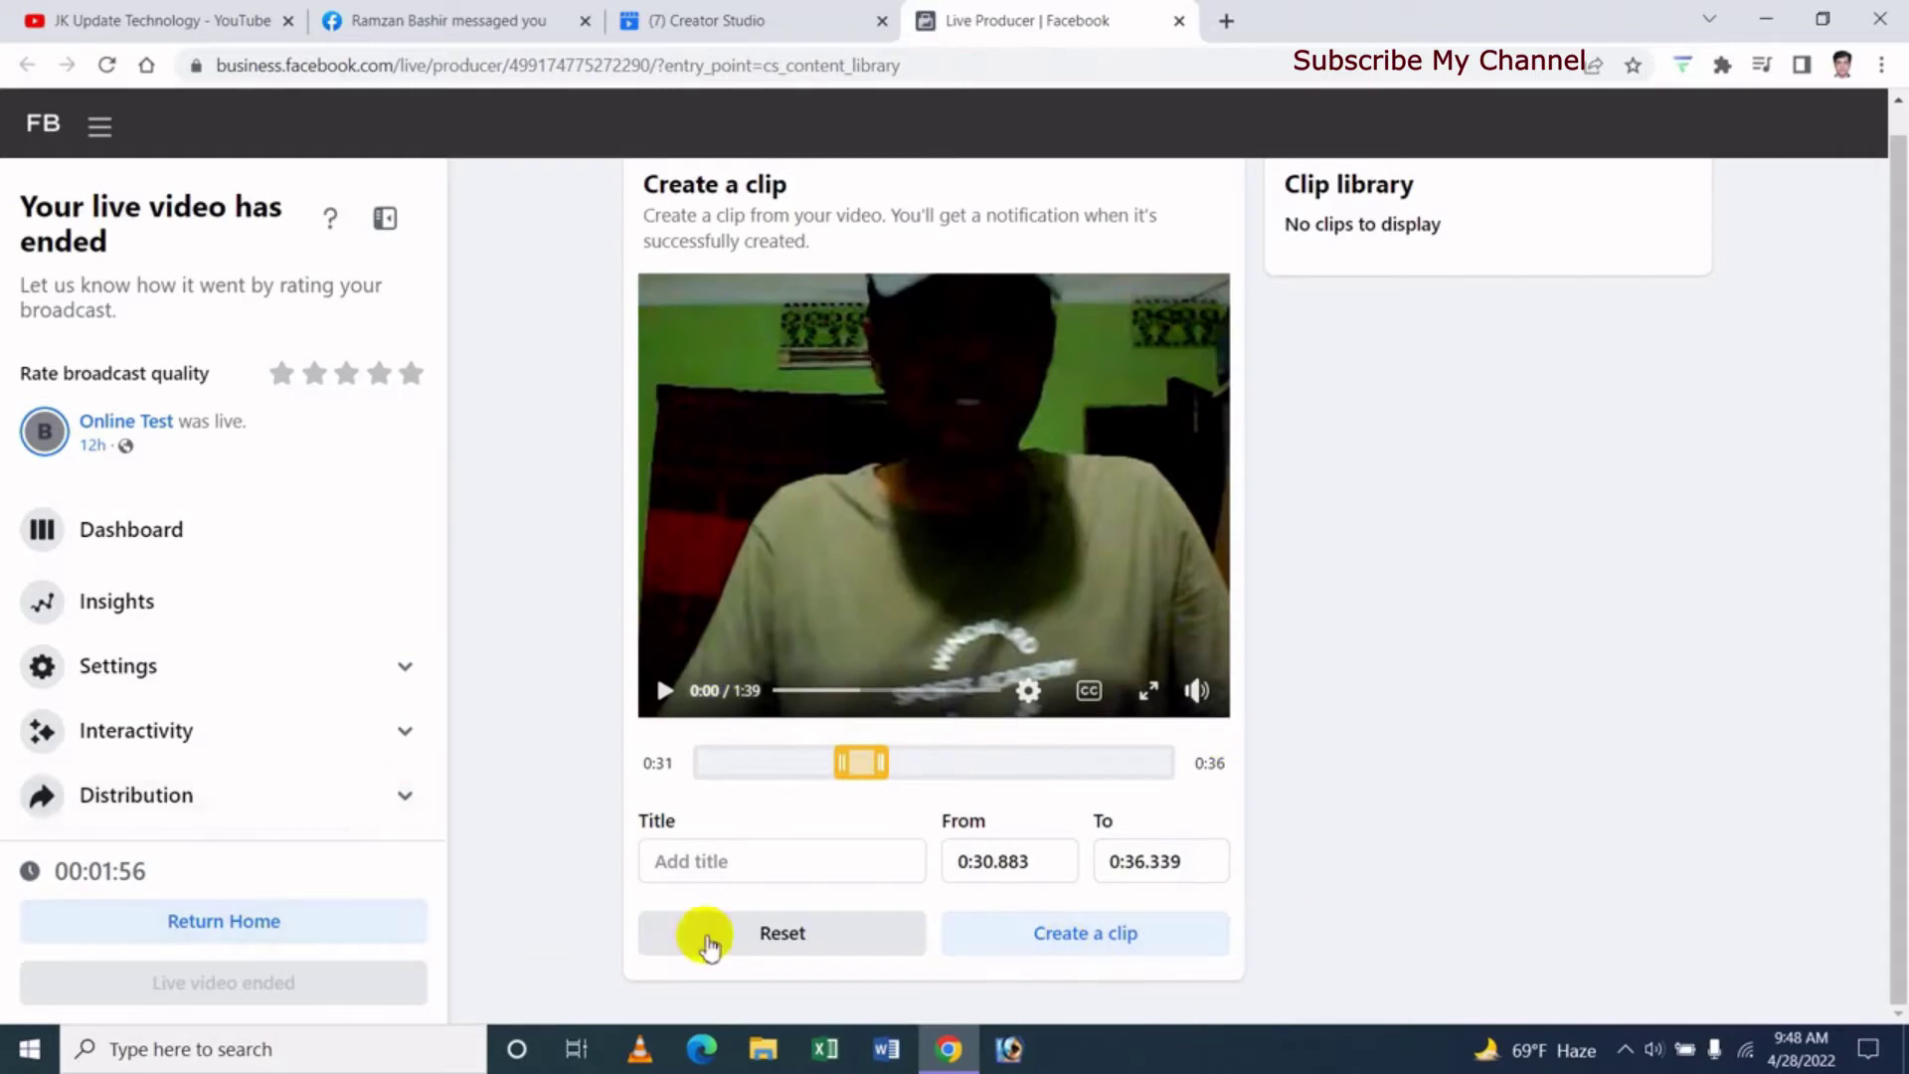
# - Reset the clip range, then drag the trim handles to span 1:04–1:10
pyautogui.click(797, 937)
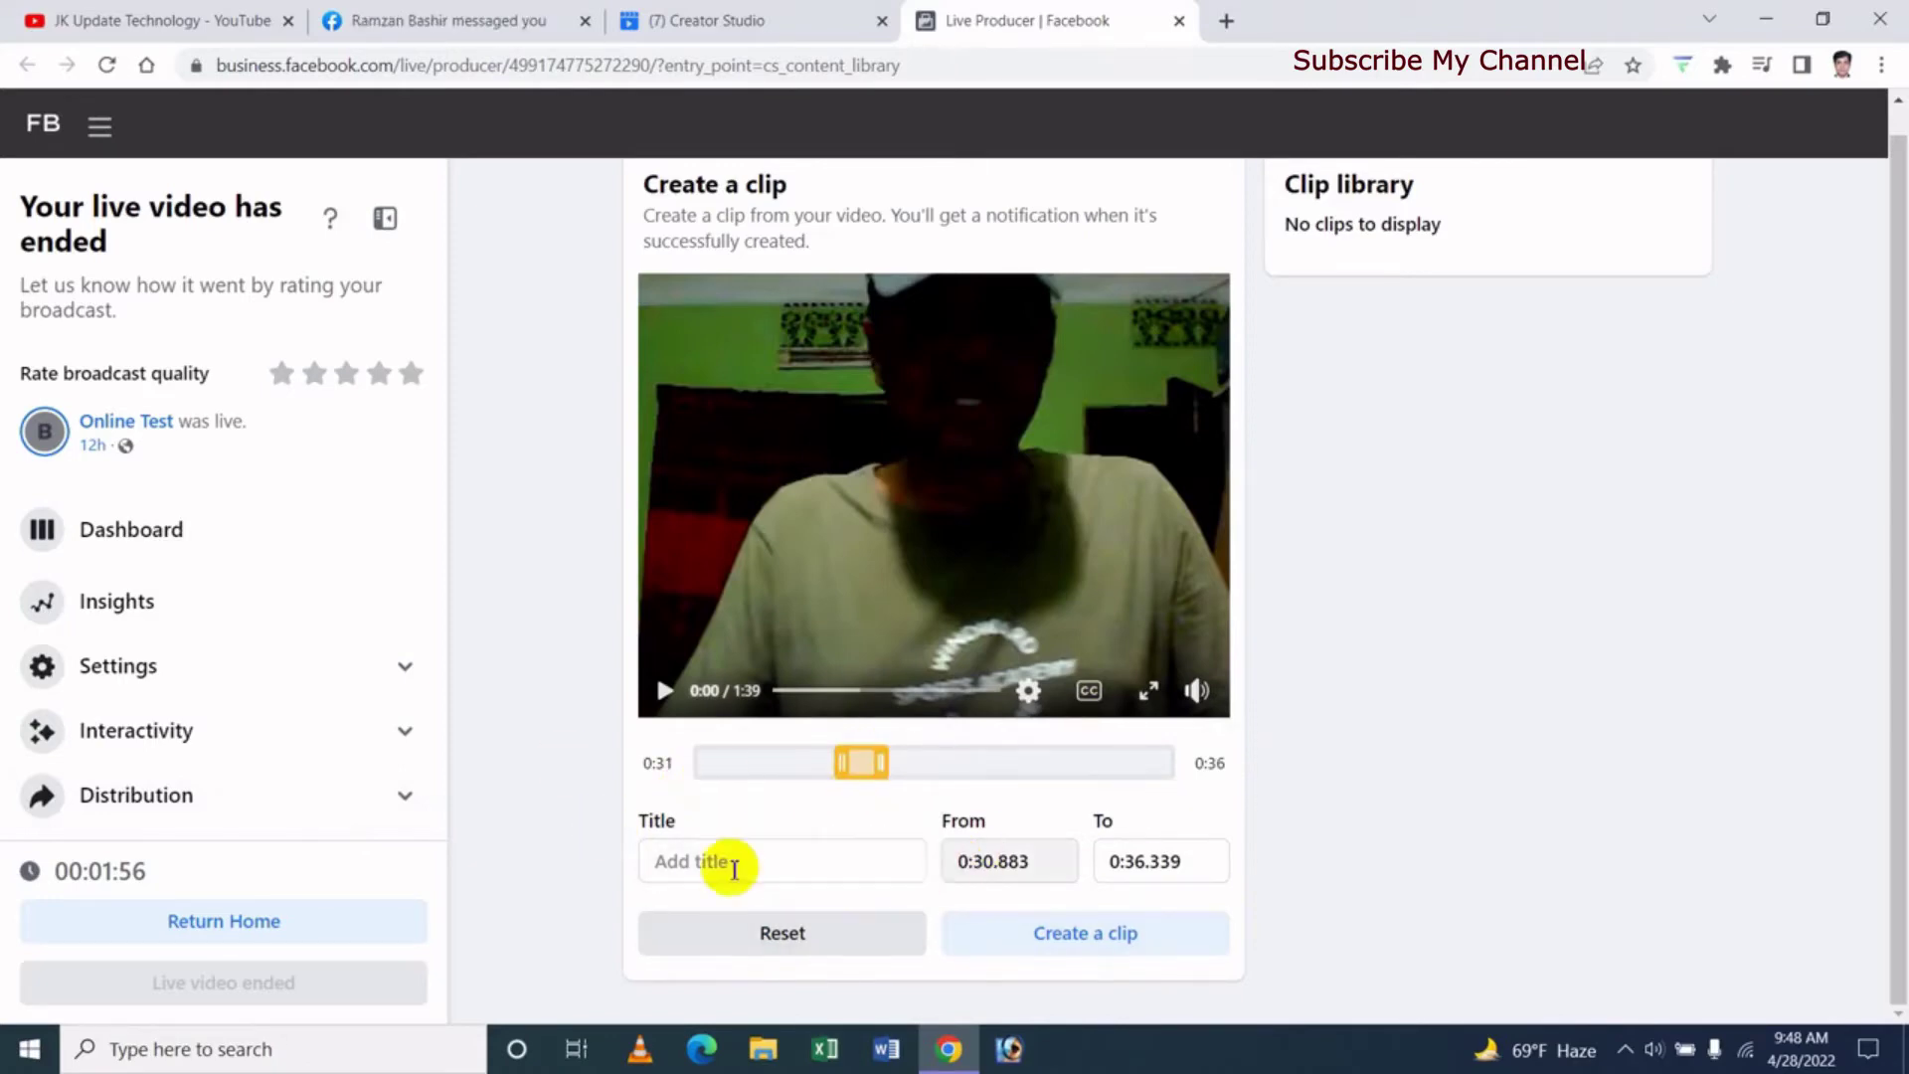
pyautogui.click(800, 932)
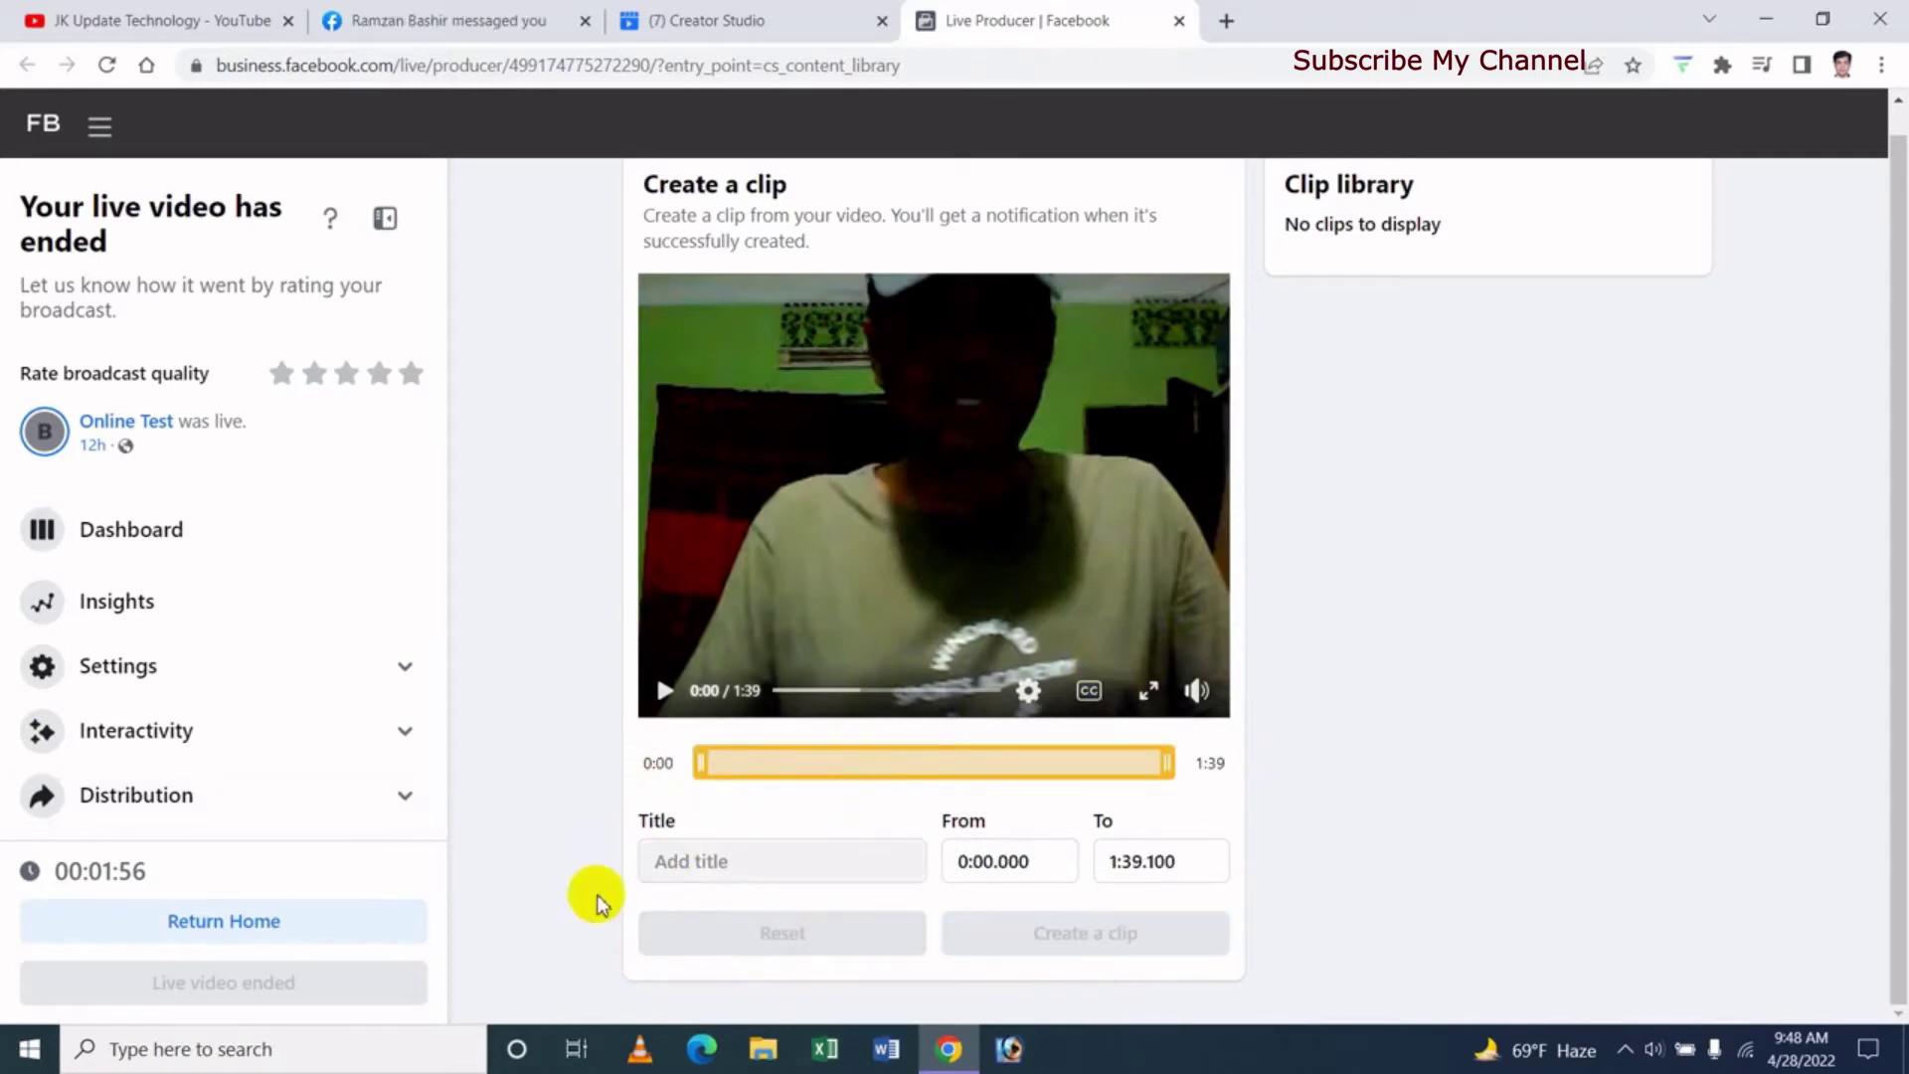
pyautogui.moveTo(704, 768); pyautogui.dragTo(881, 766)
pyautogui.moveTo(1165, 762); pyautogui.dragTo(1024, 773)
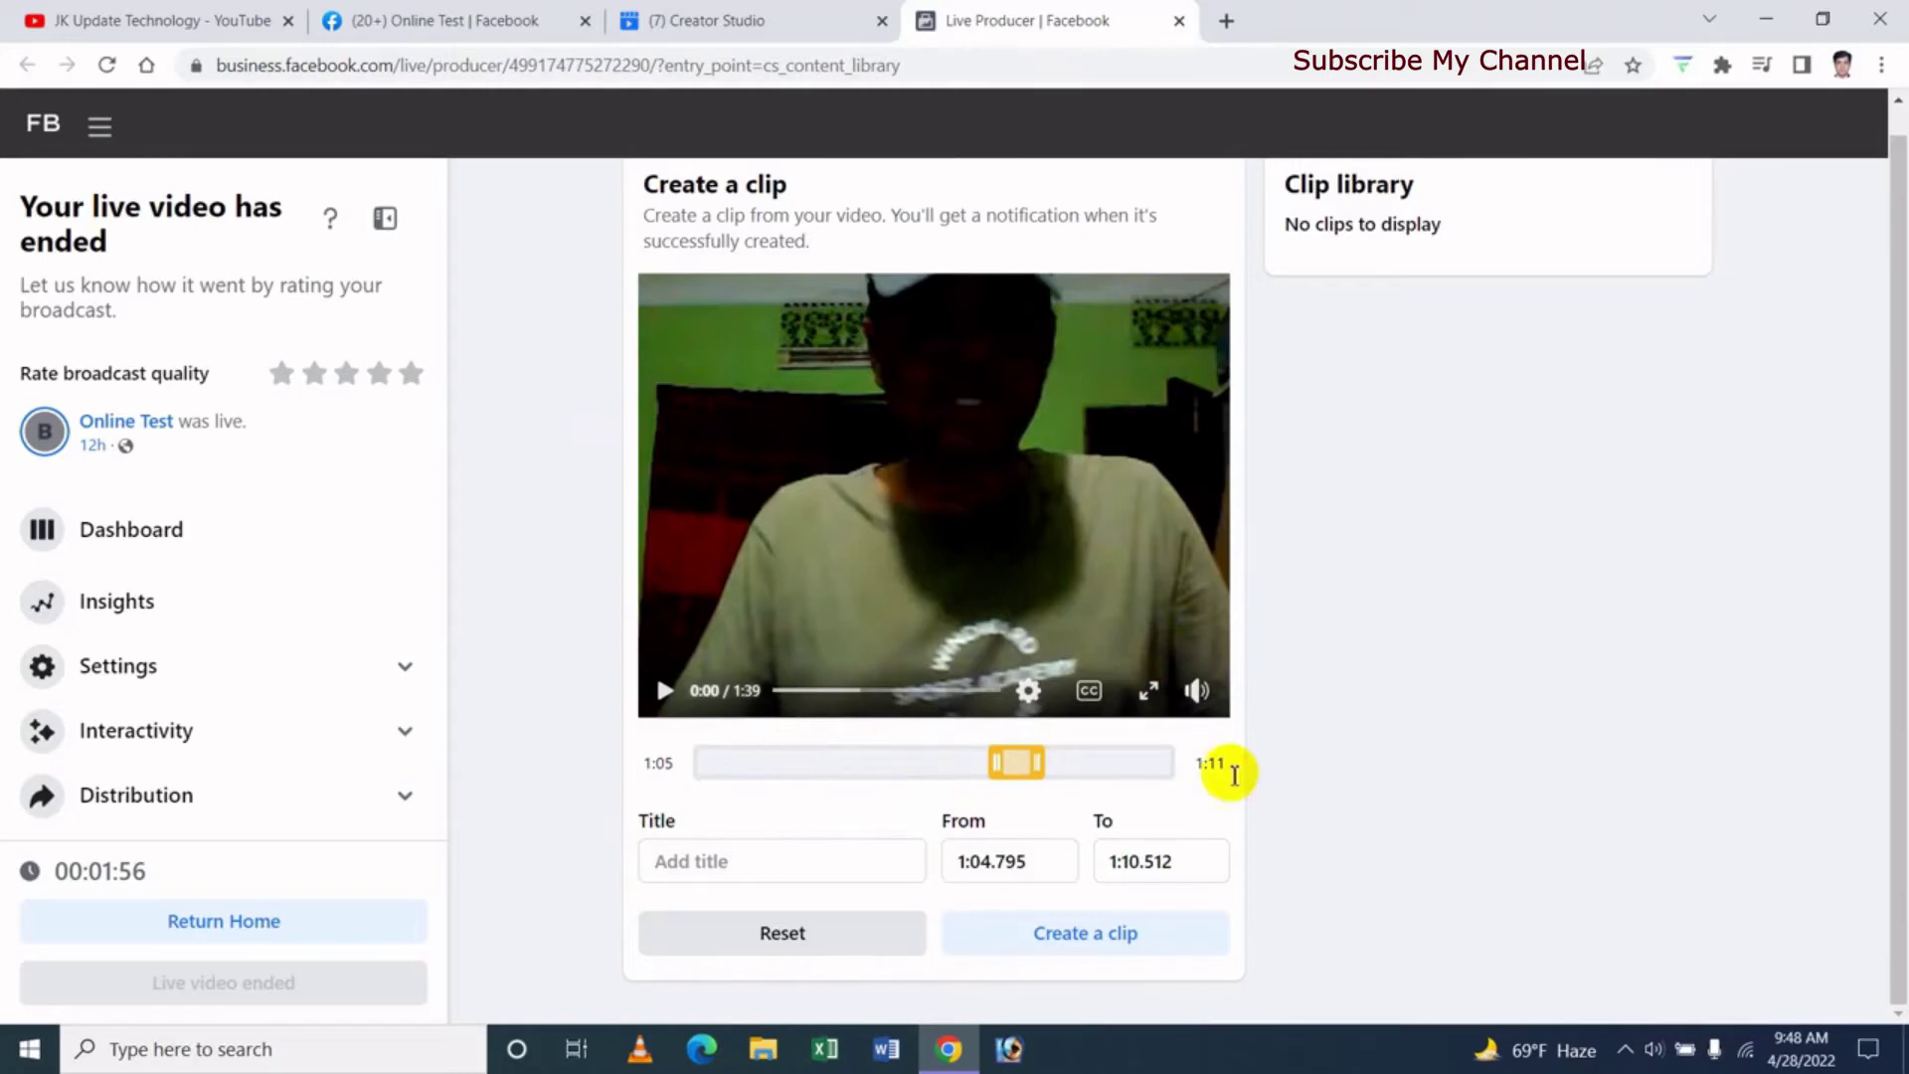
# - Title the clip 'Test Live Video' and create it in the Clip library
pyautogui.click(723, 865)
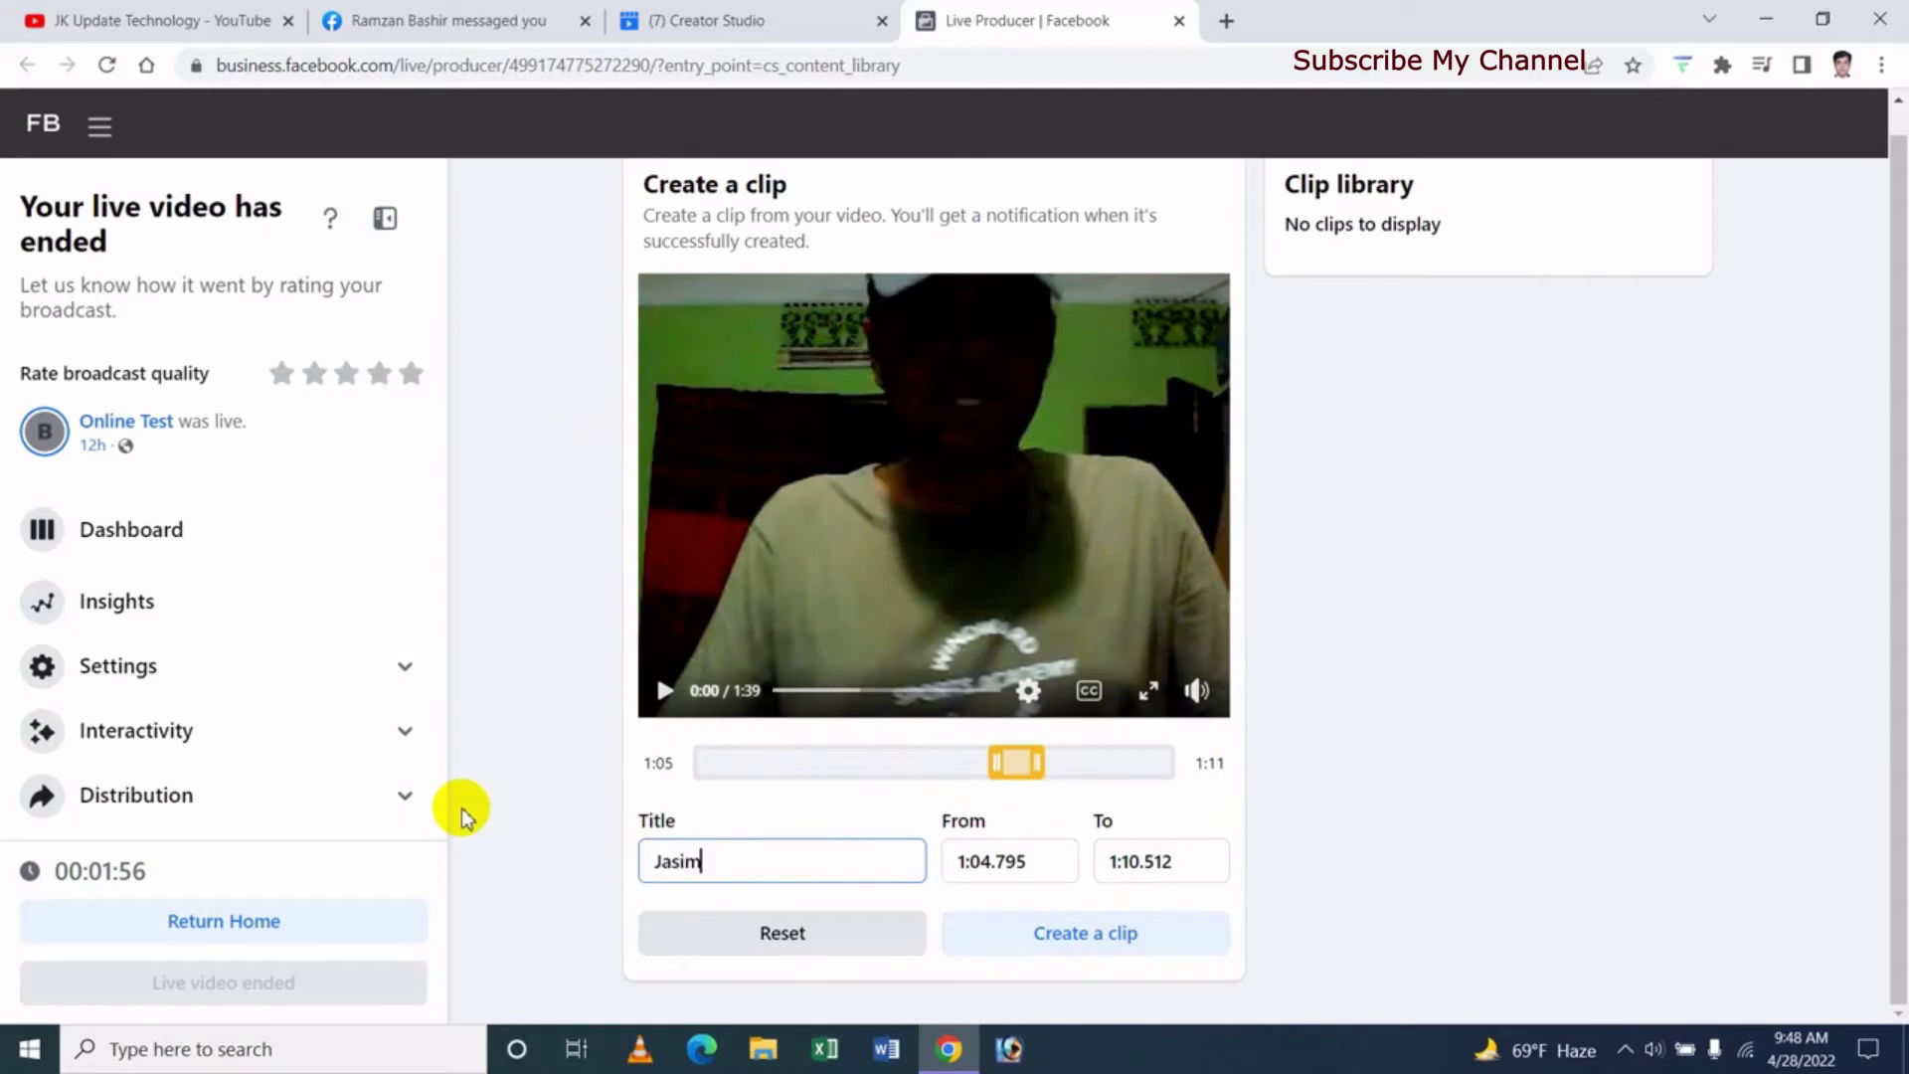
pyautogui.click(669, 861)
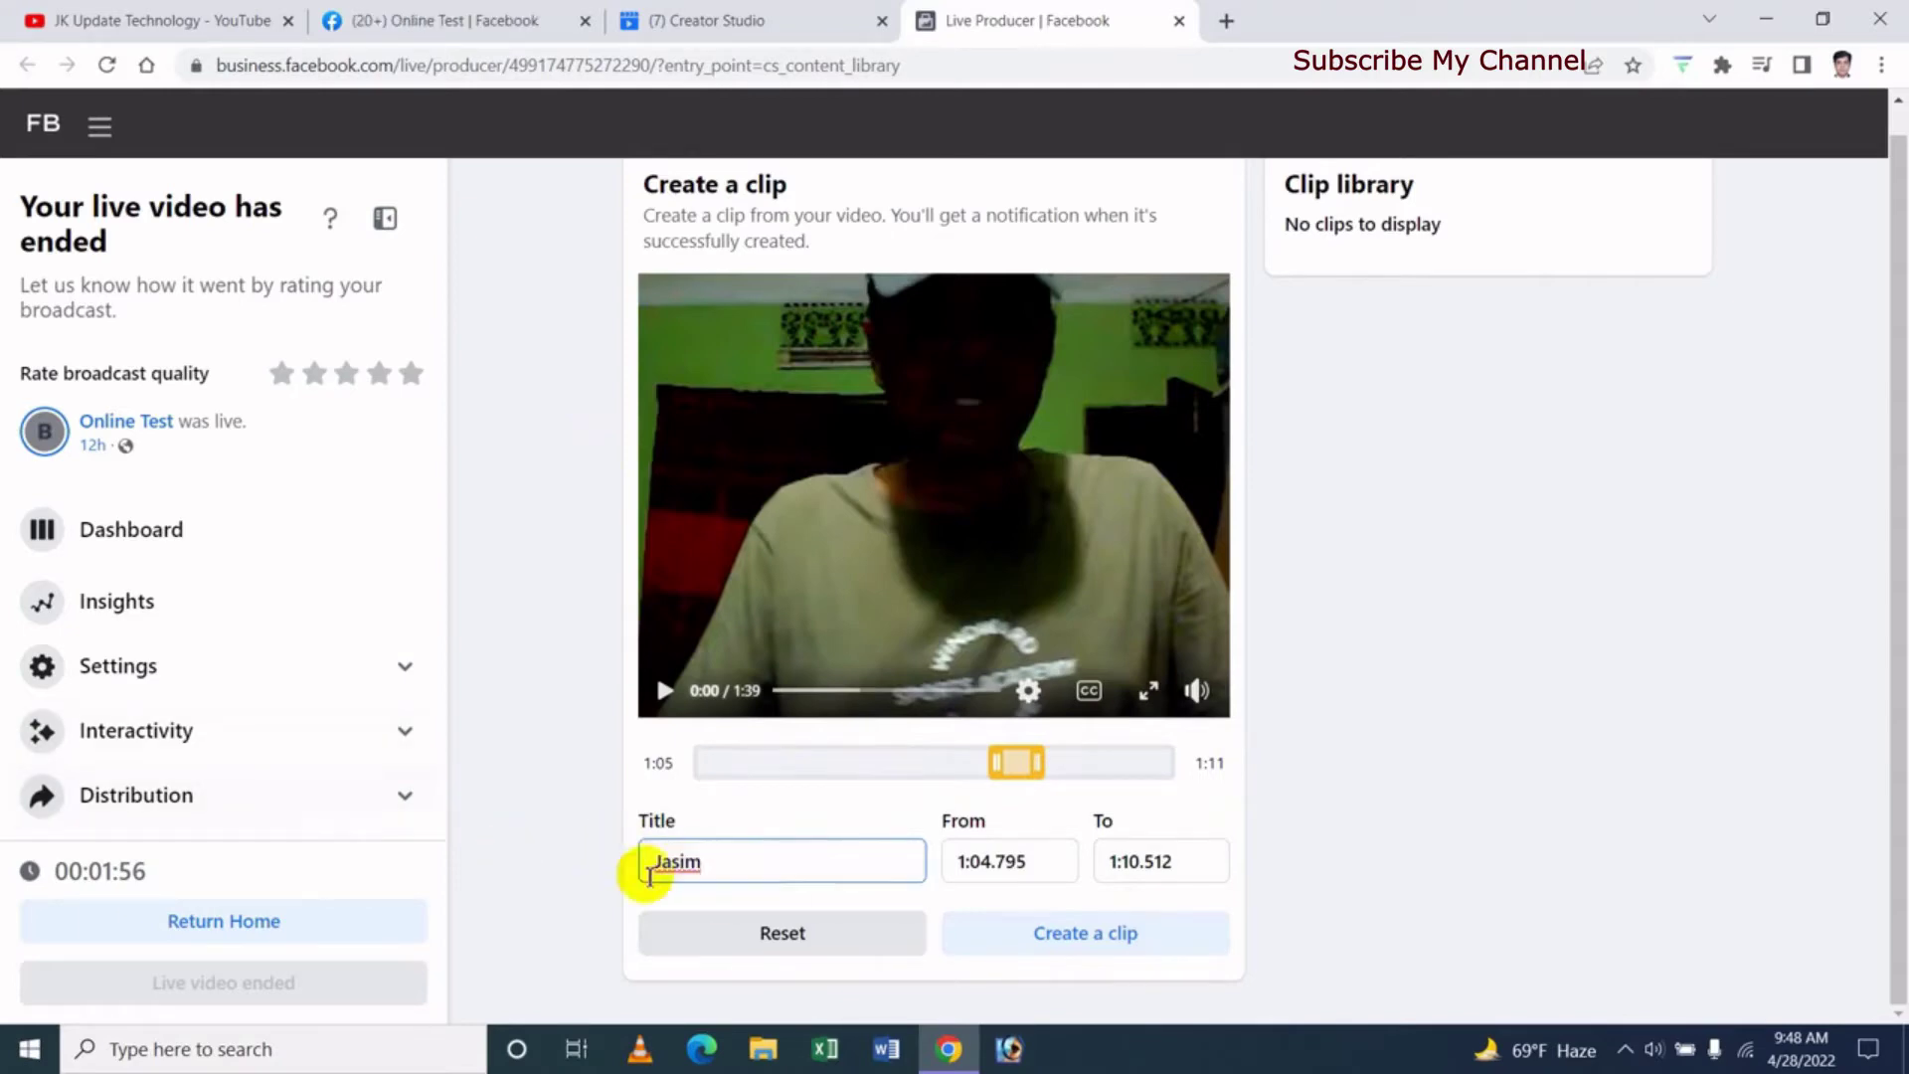
pyautogui.click(1119, 938)
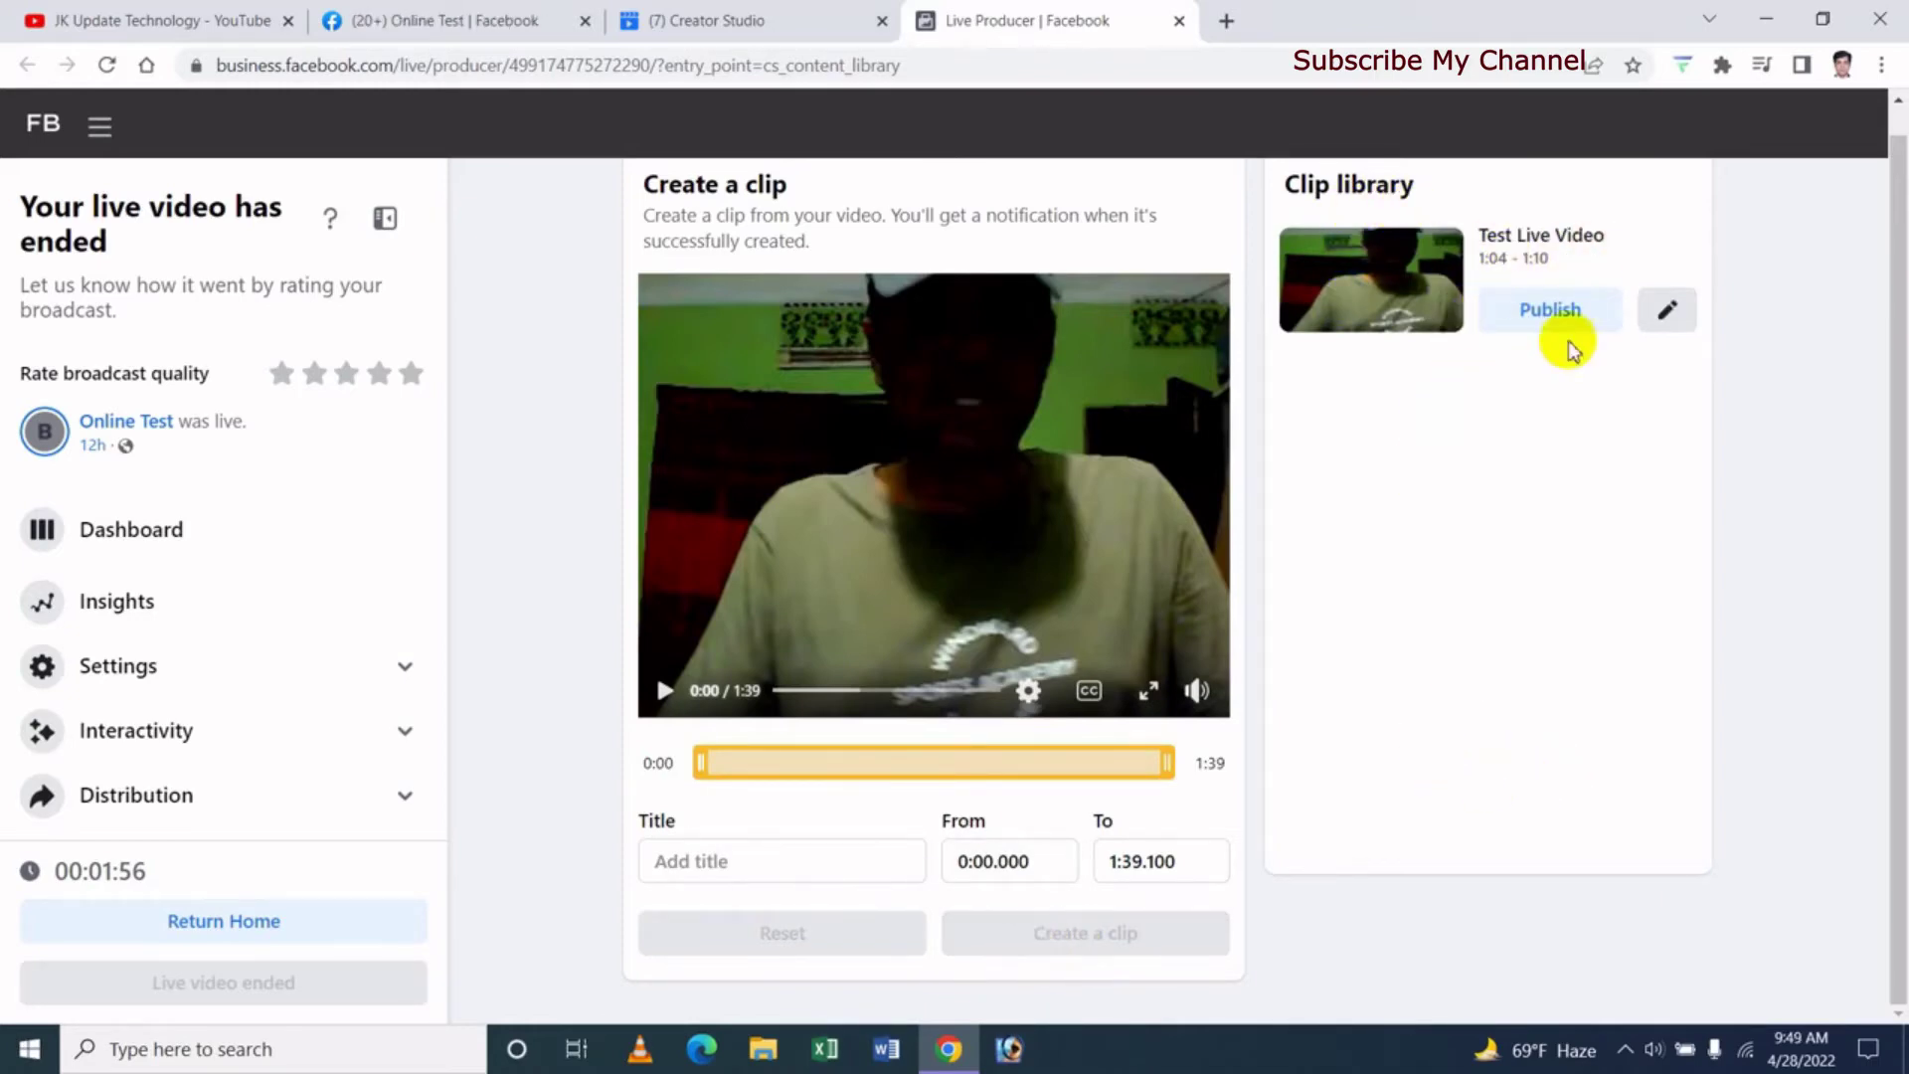
pyautogui.click(1377, 278)
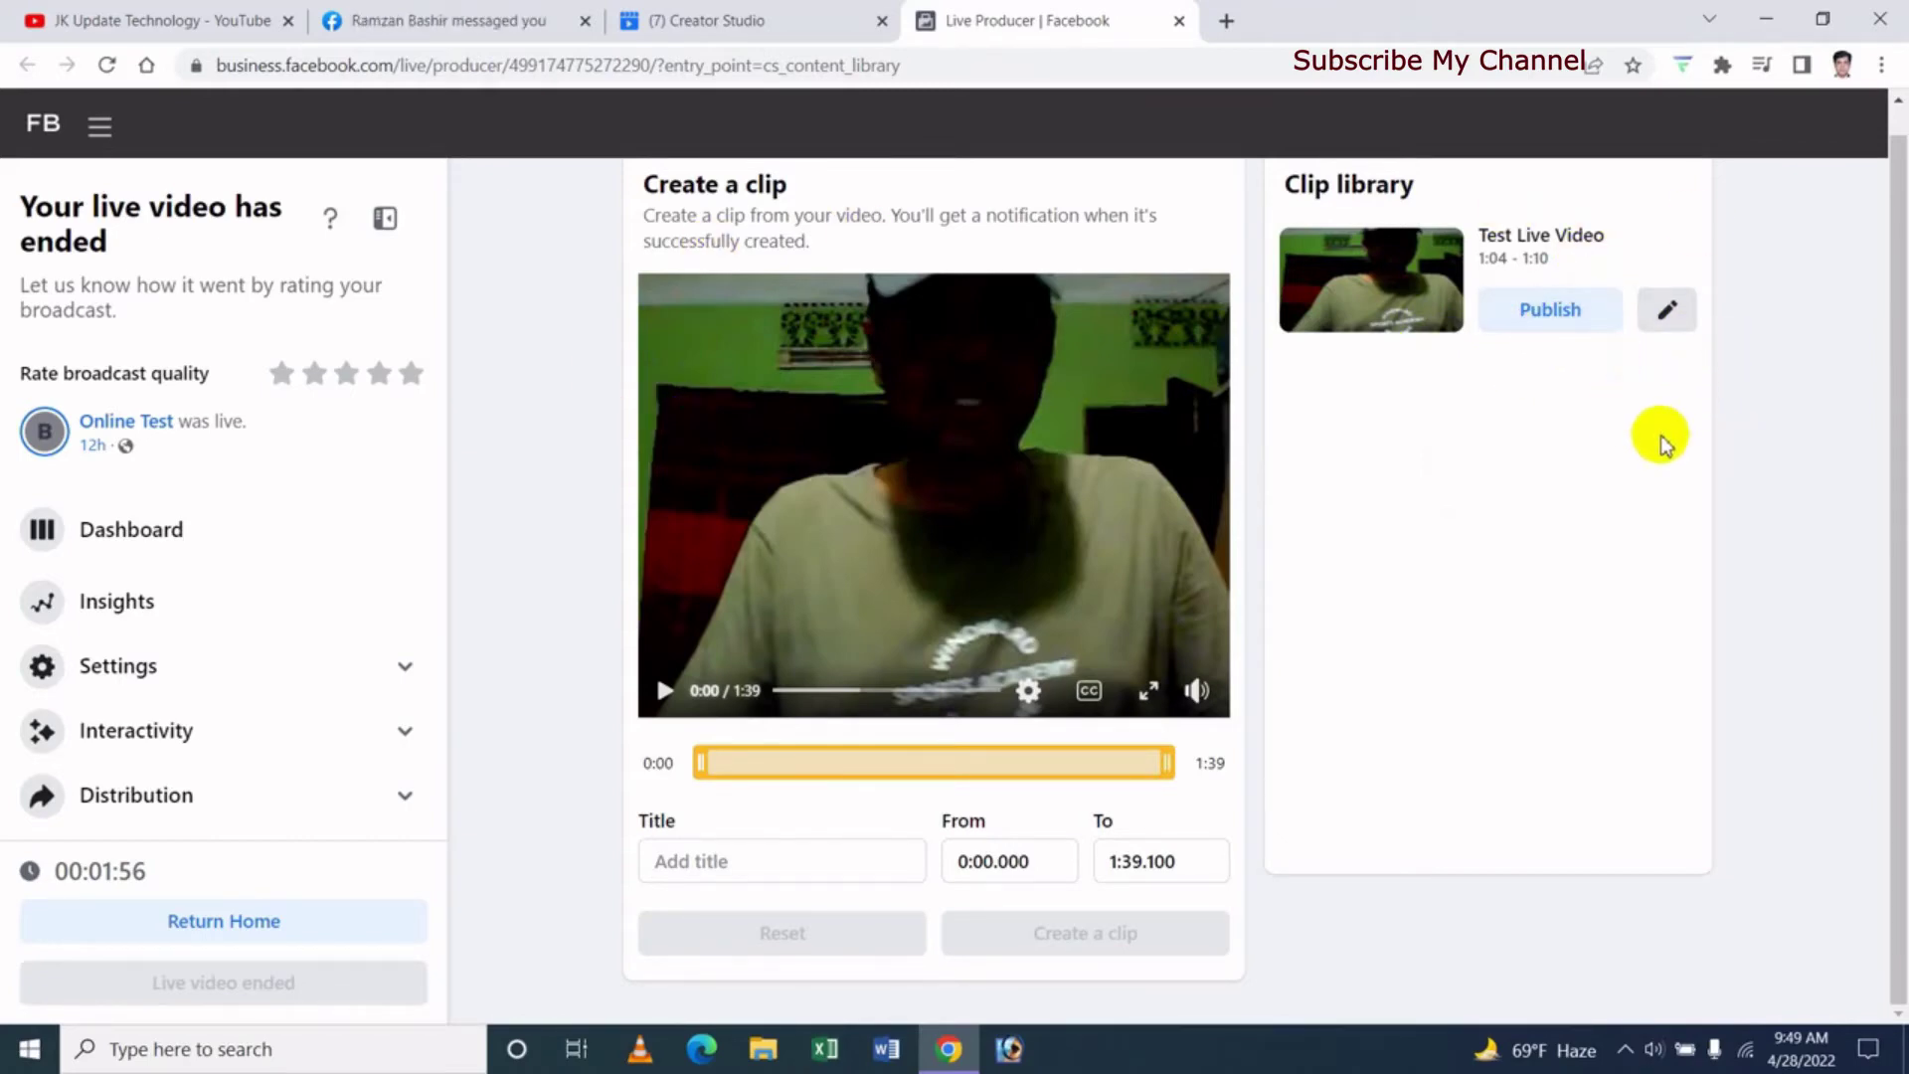
# - In Edit clip, preview the clip, append 'new' to the title and save it
pyautogui.click(1669, 318)
pyautogui.click(987, 504)
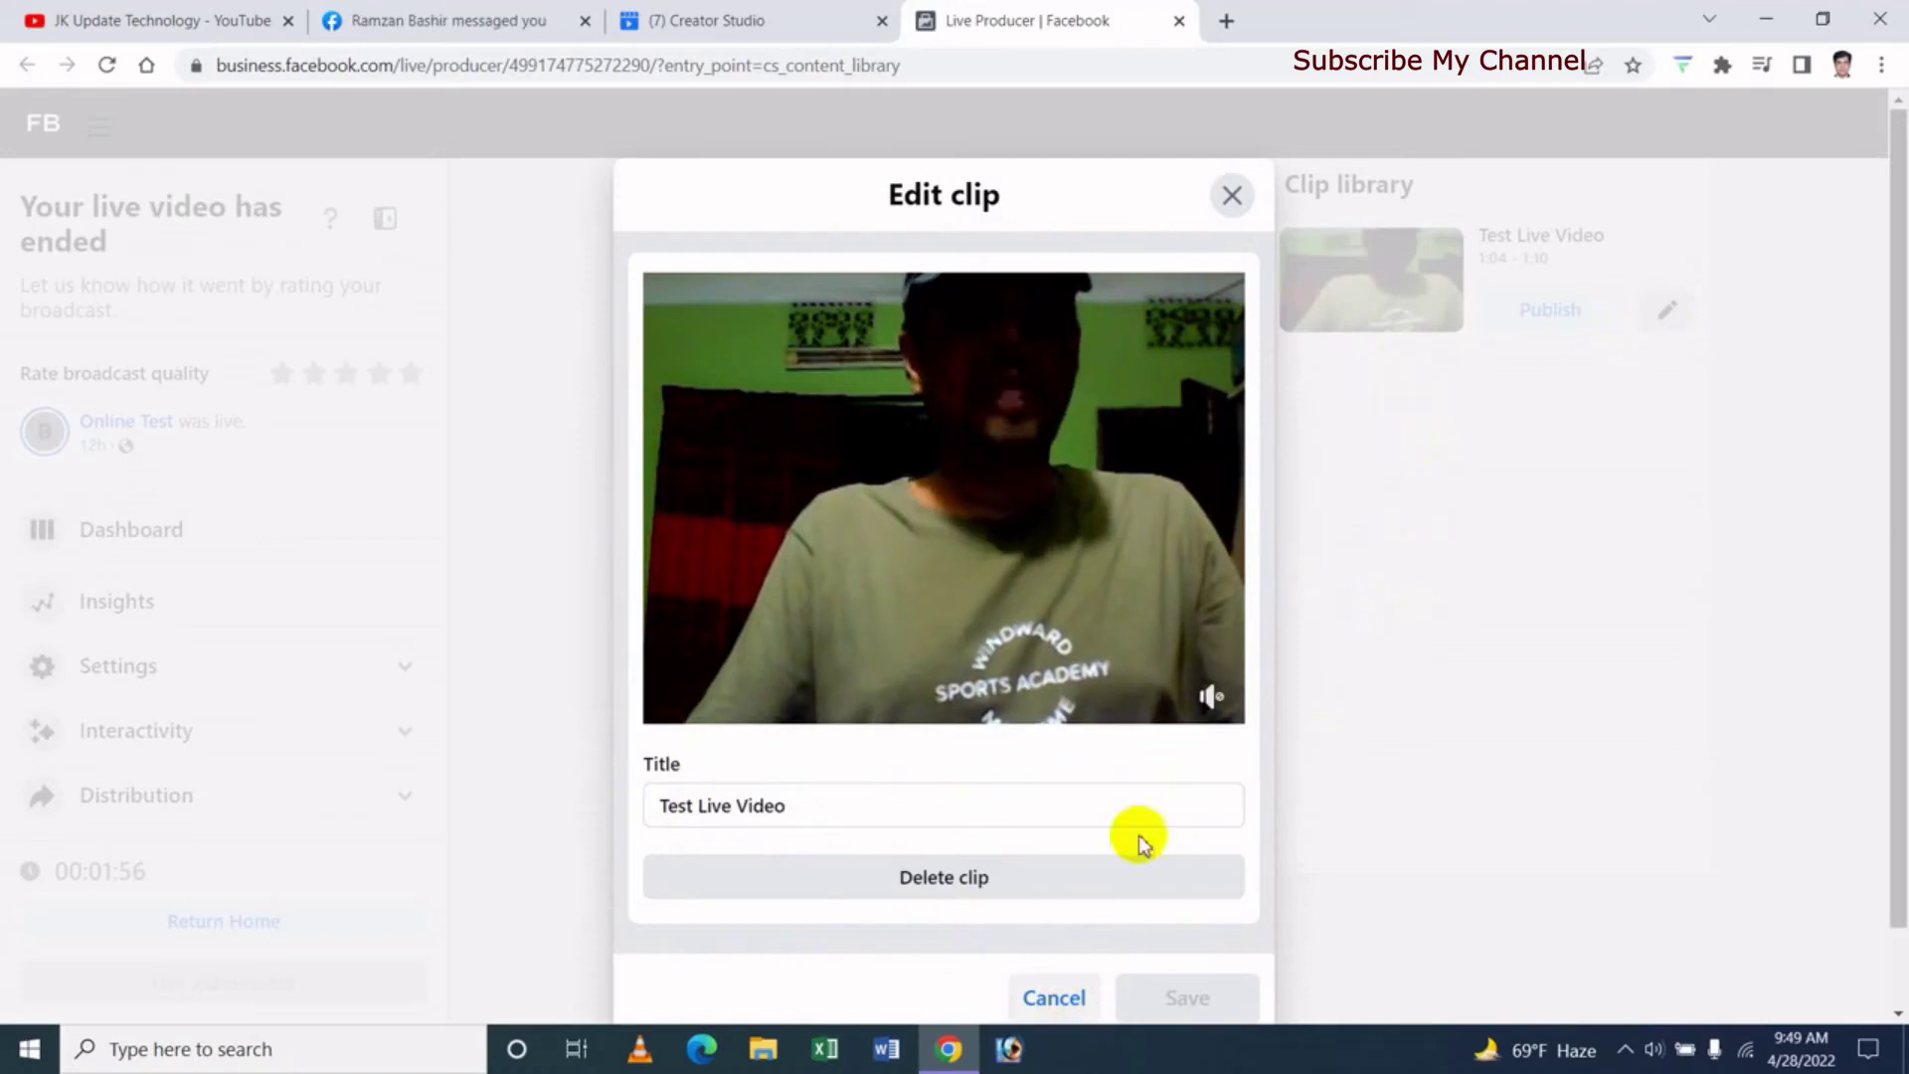
pyautogui.click(844, 805)
pyautogui.write('new')
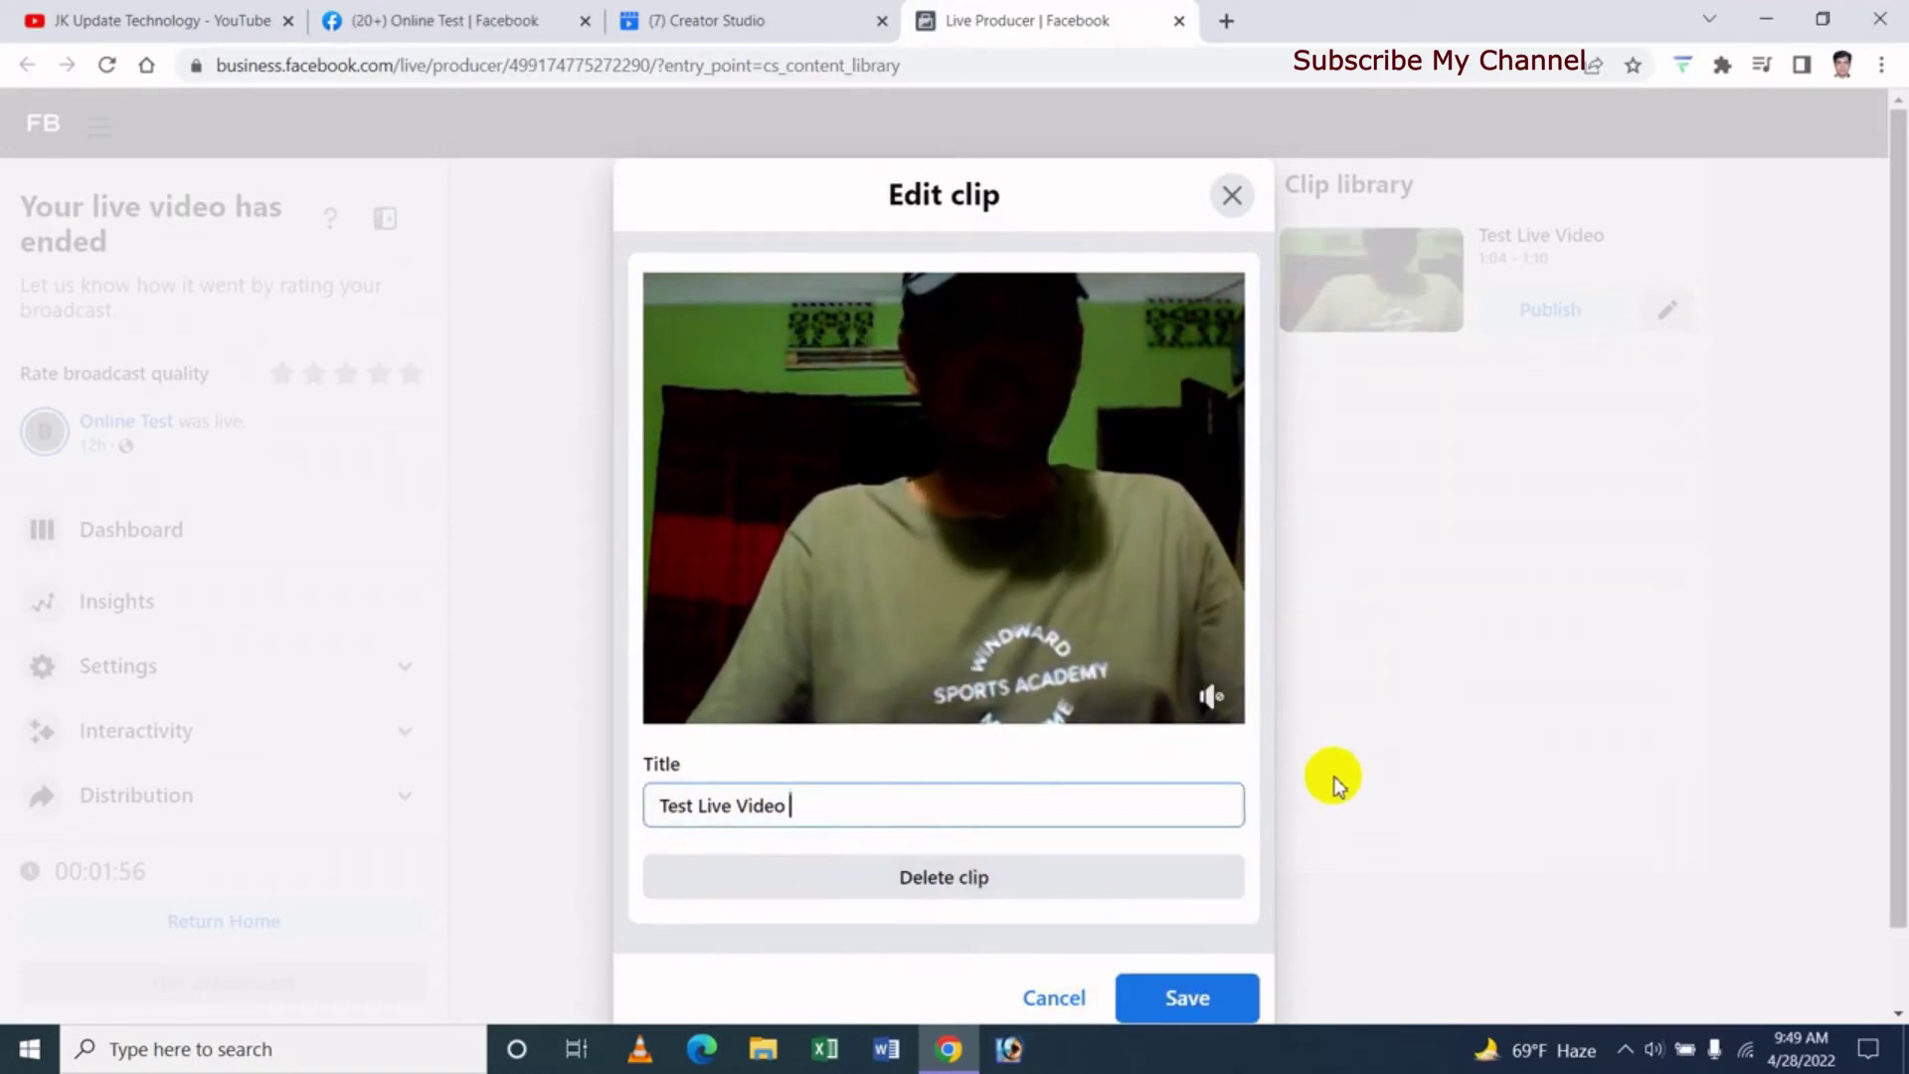
pyautogui.click(1183, 1006)
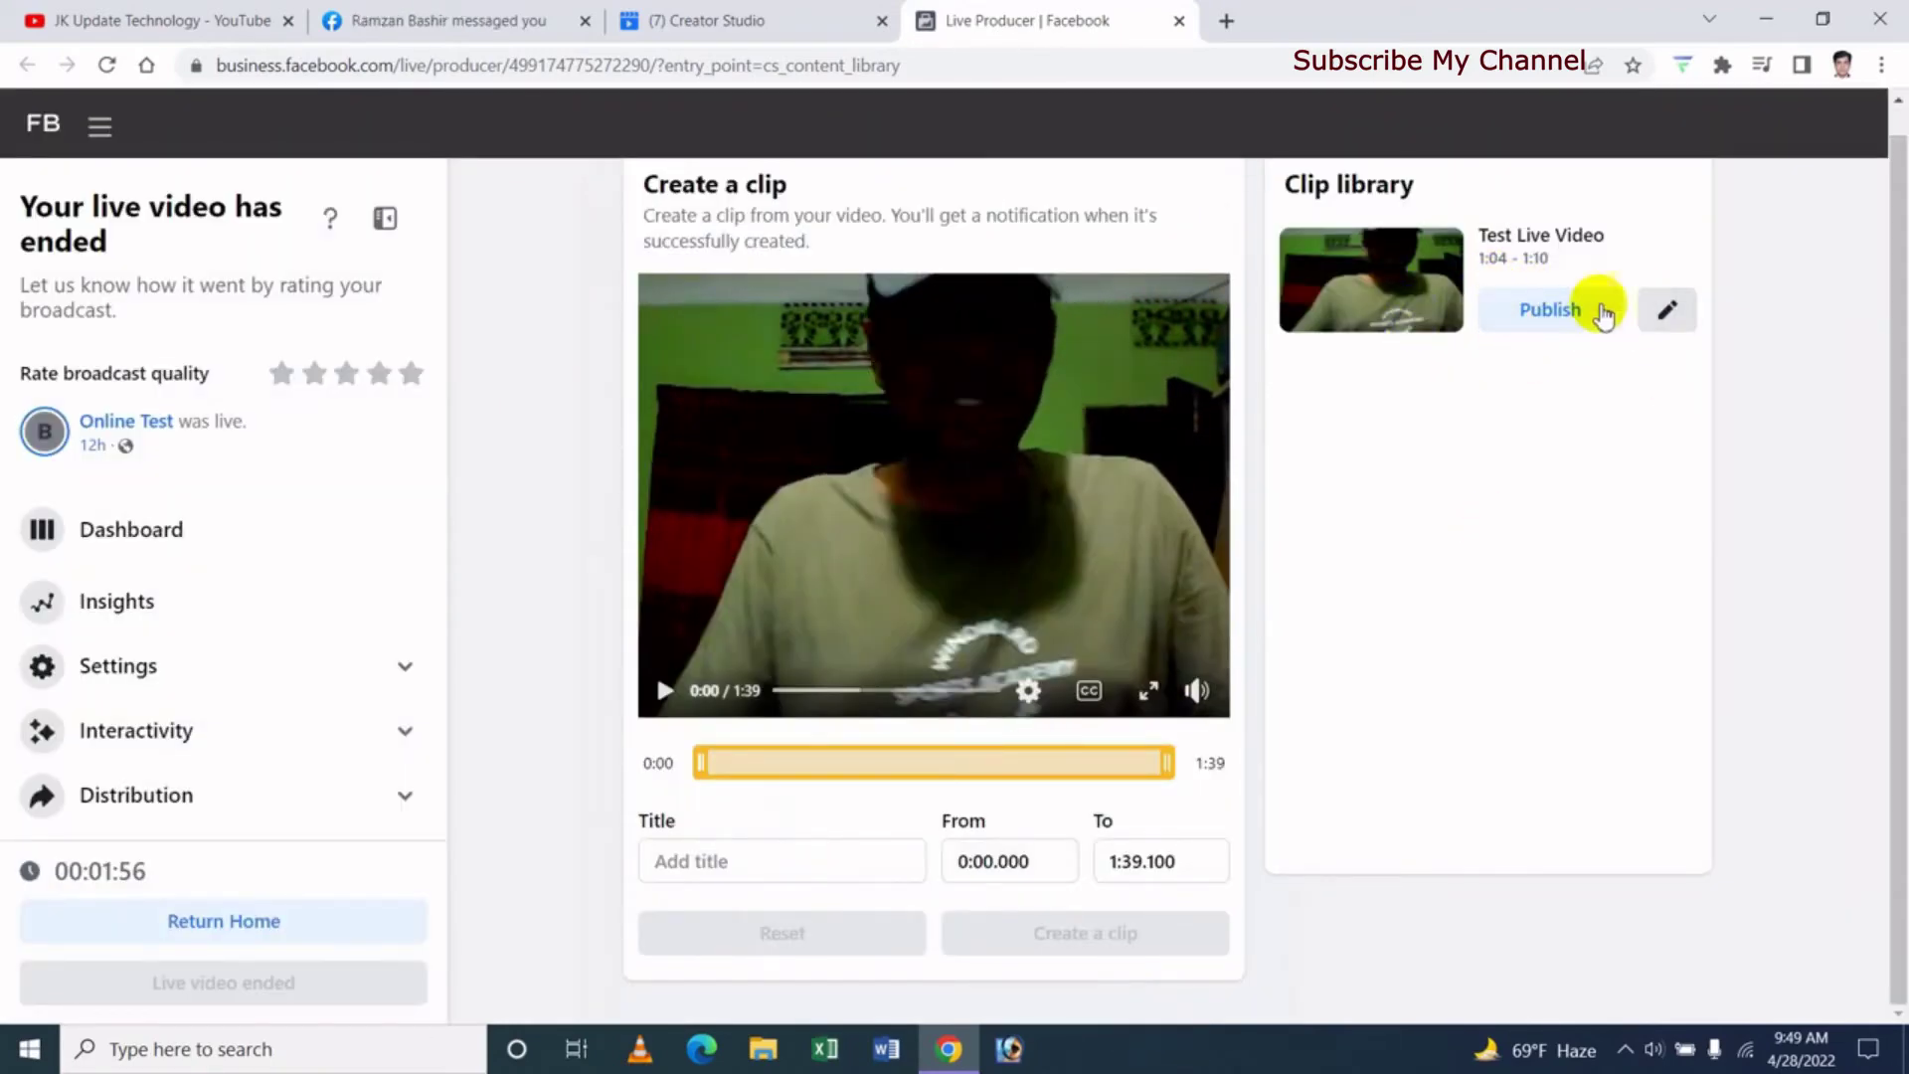
pyautogui.click(1549, 311)
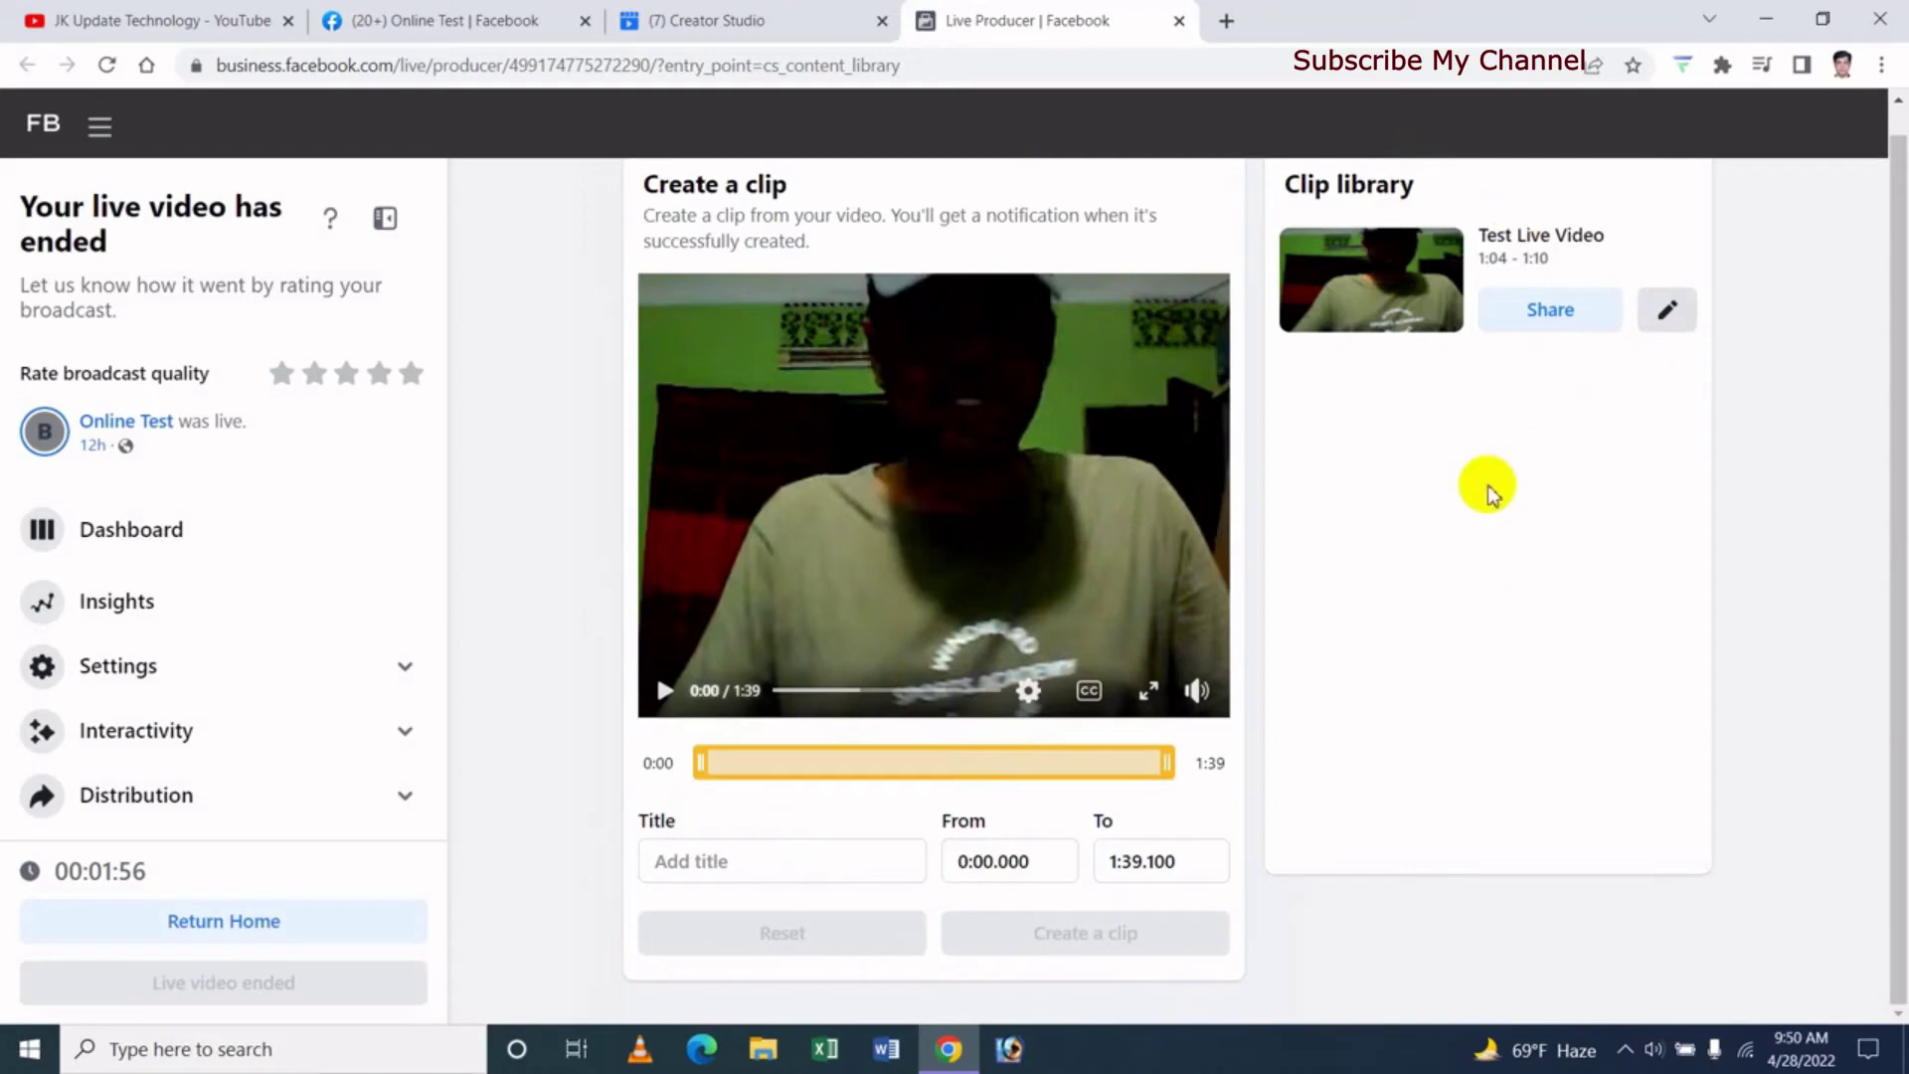
pyautogui.click(1547, 314)
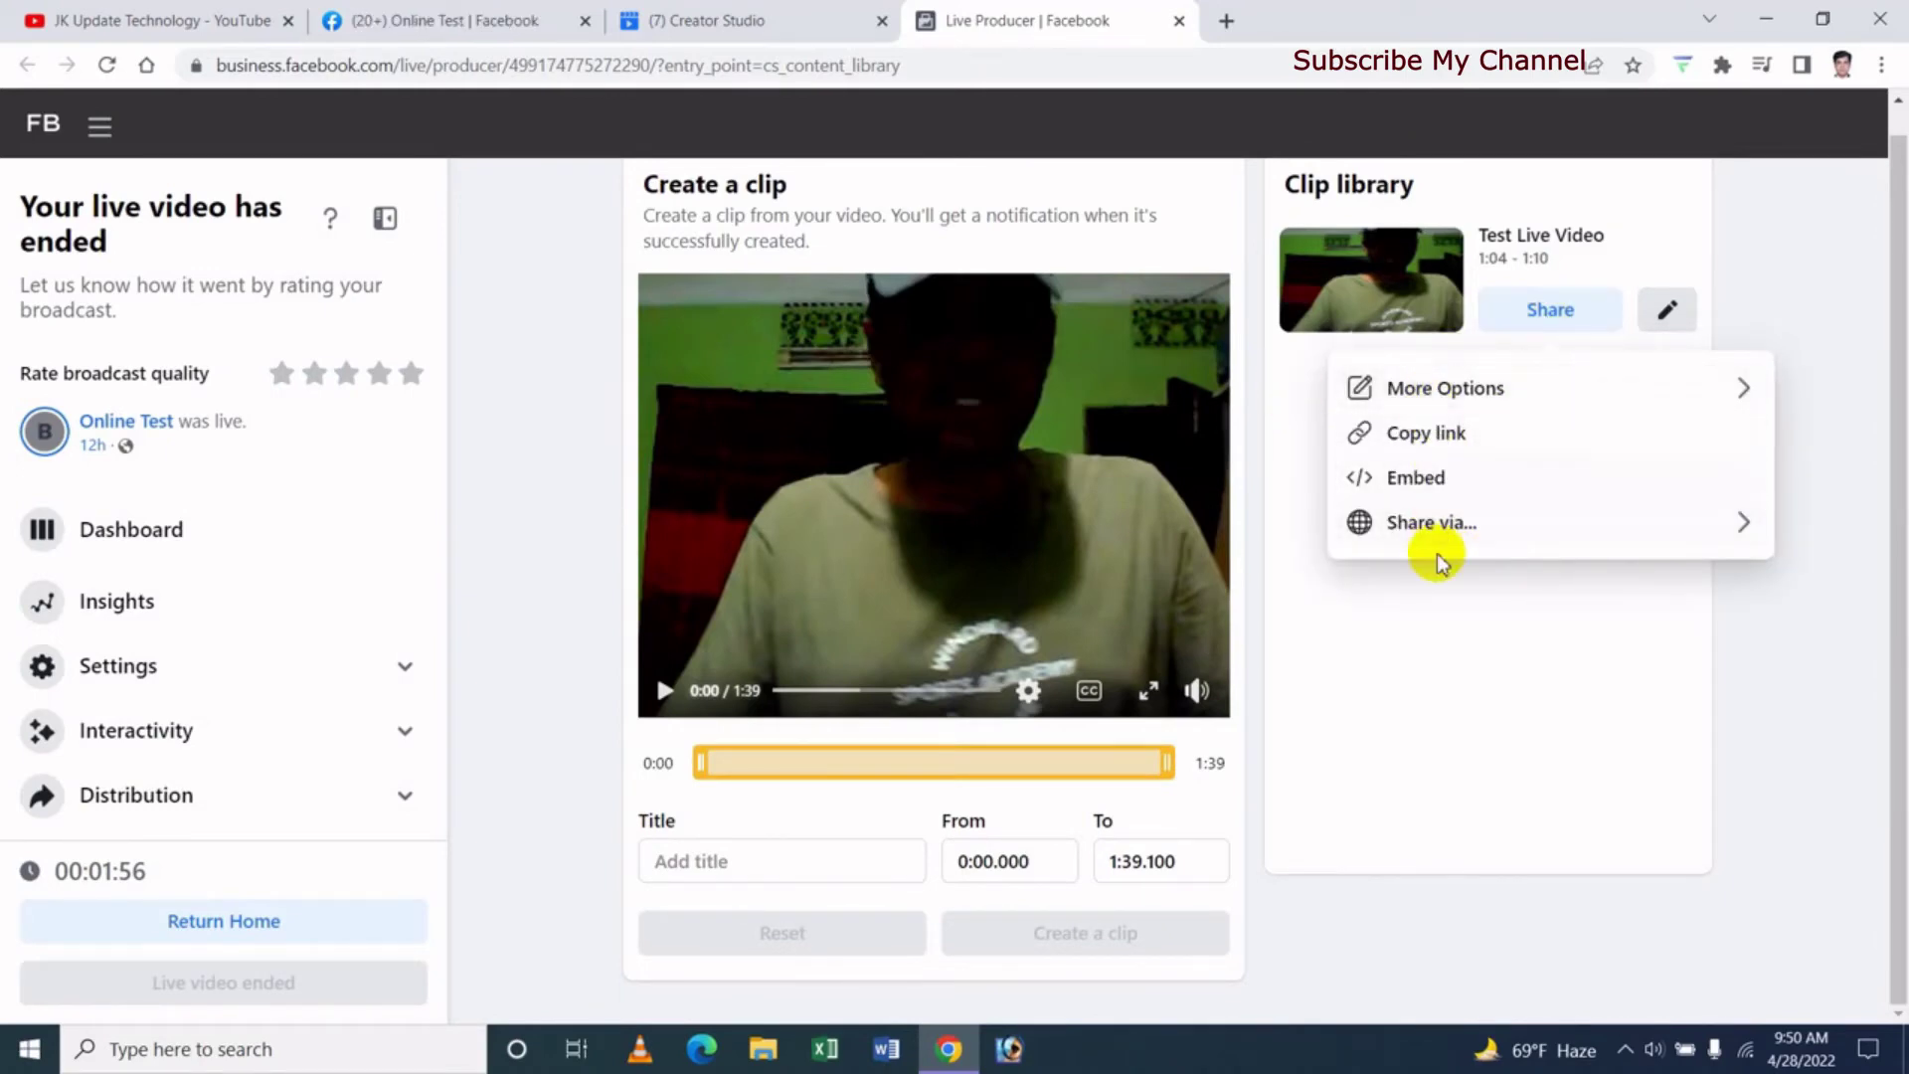
pyautogui.click(1494, 388)
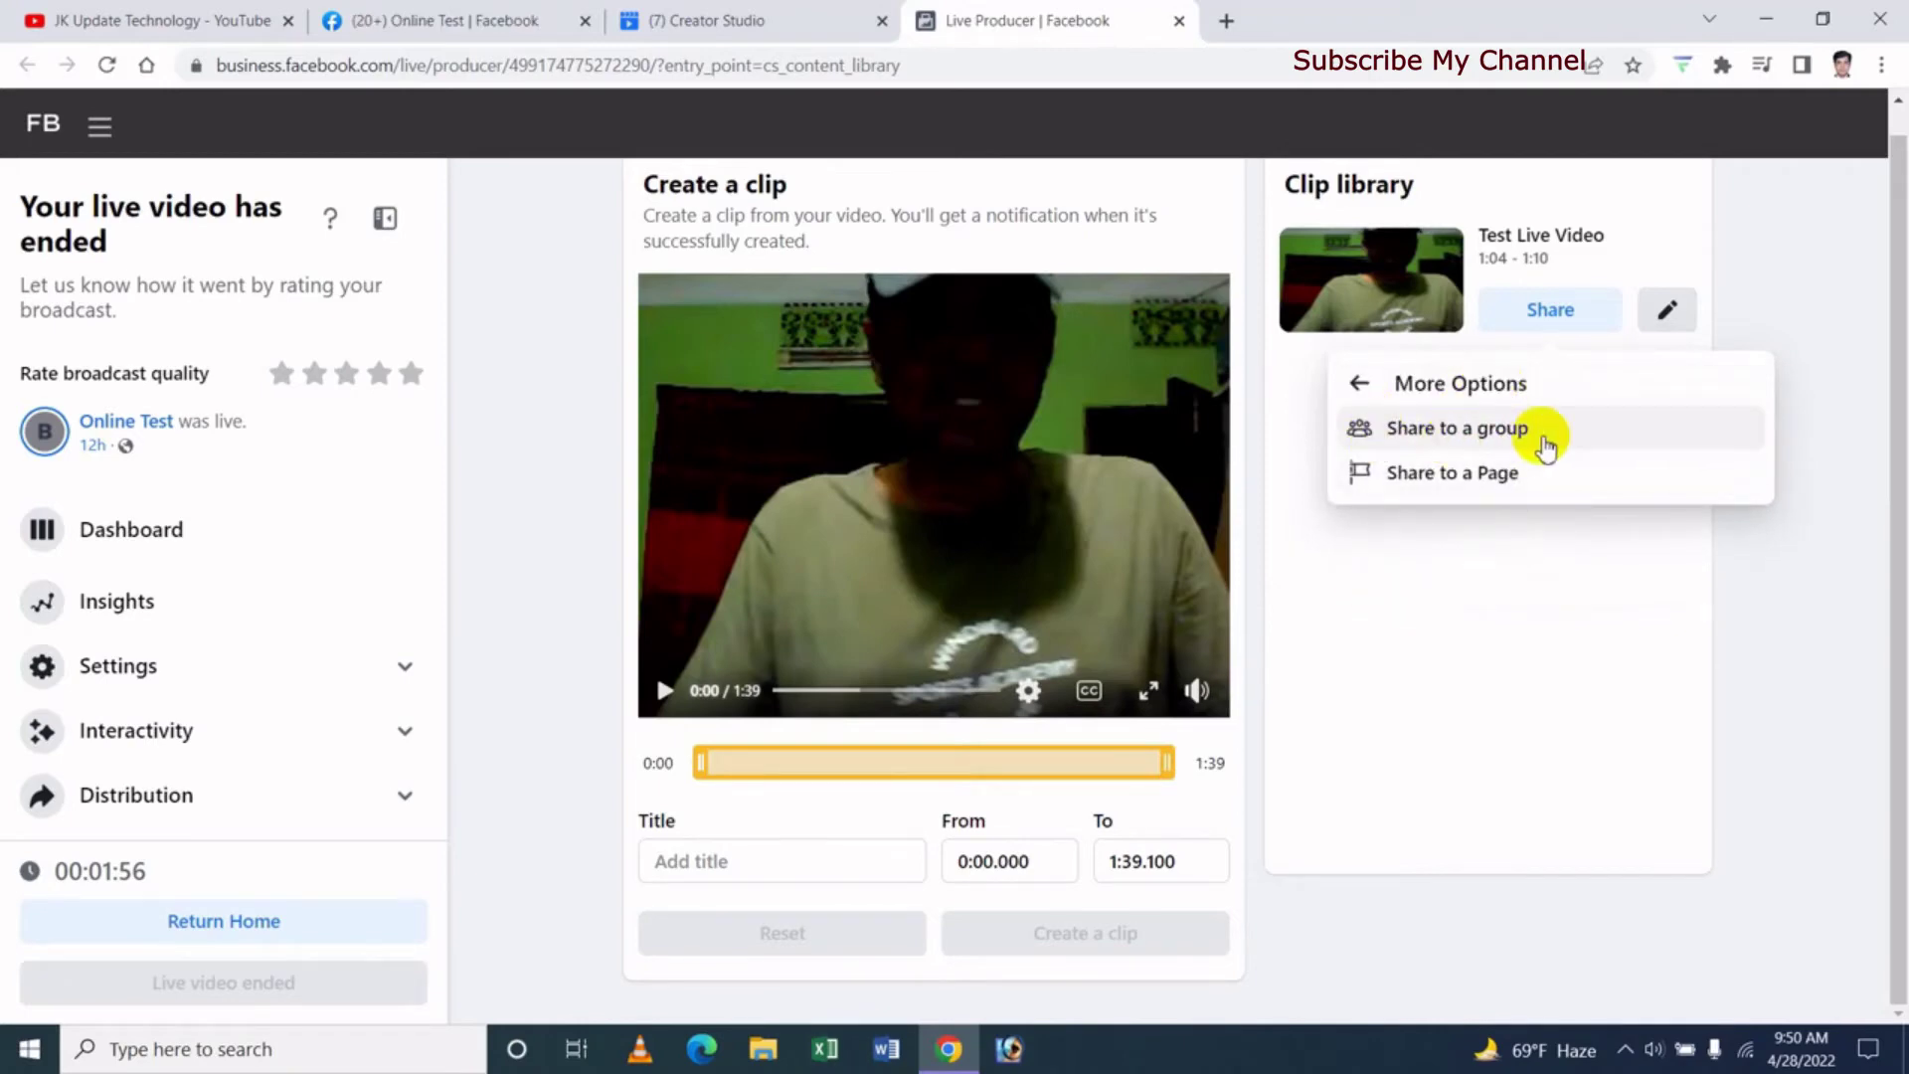
pyautogui.click(1344, 289)
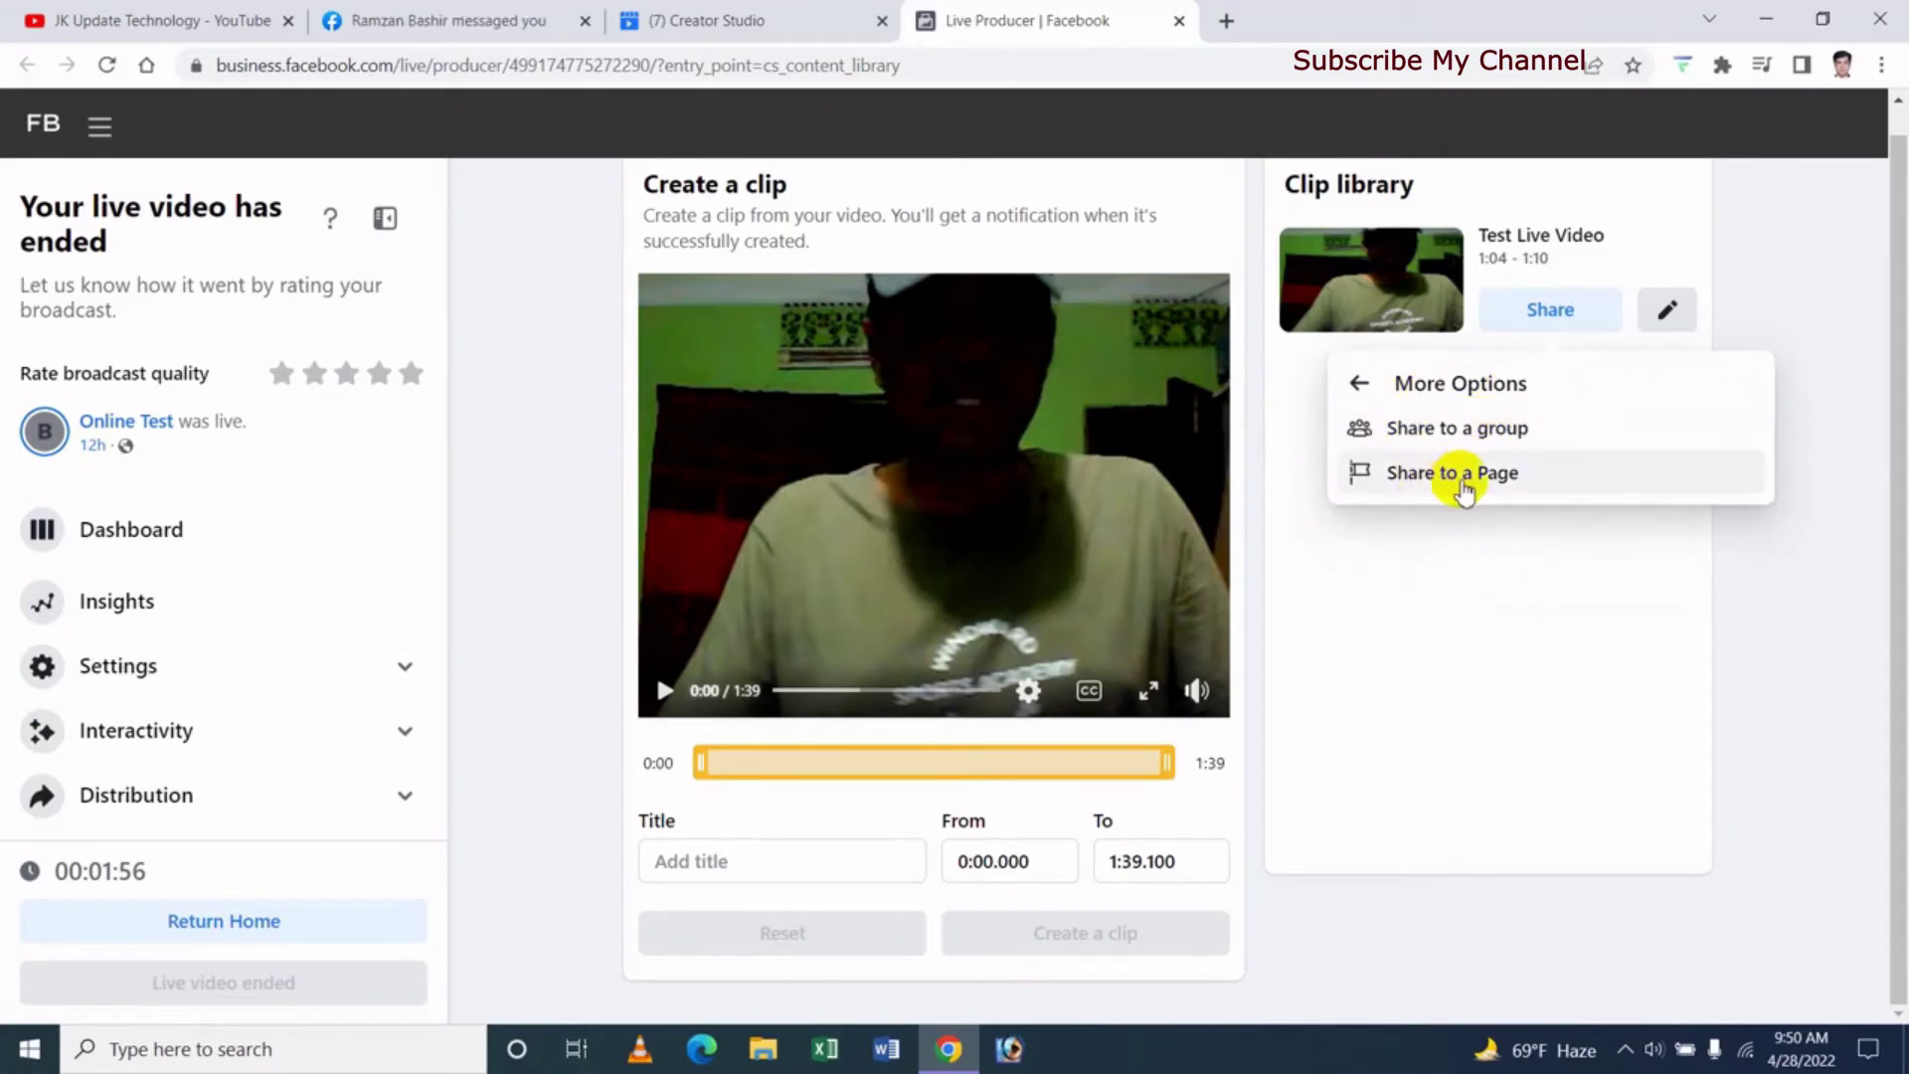
pyautogui.click(1476, 431)
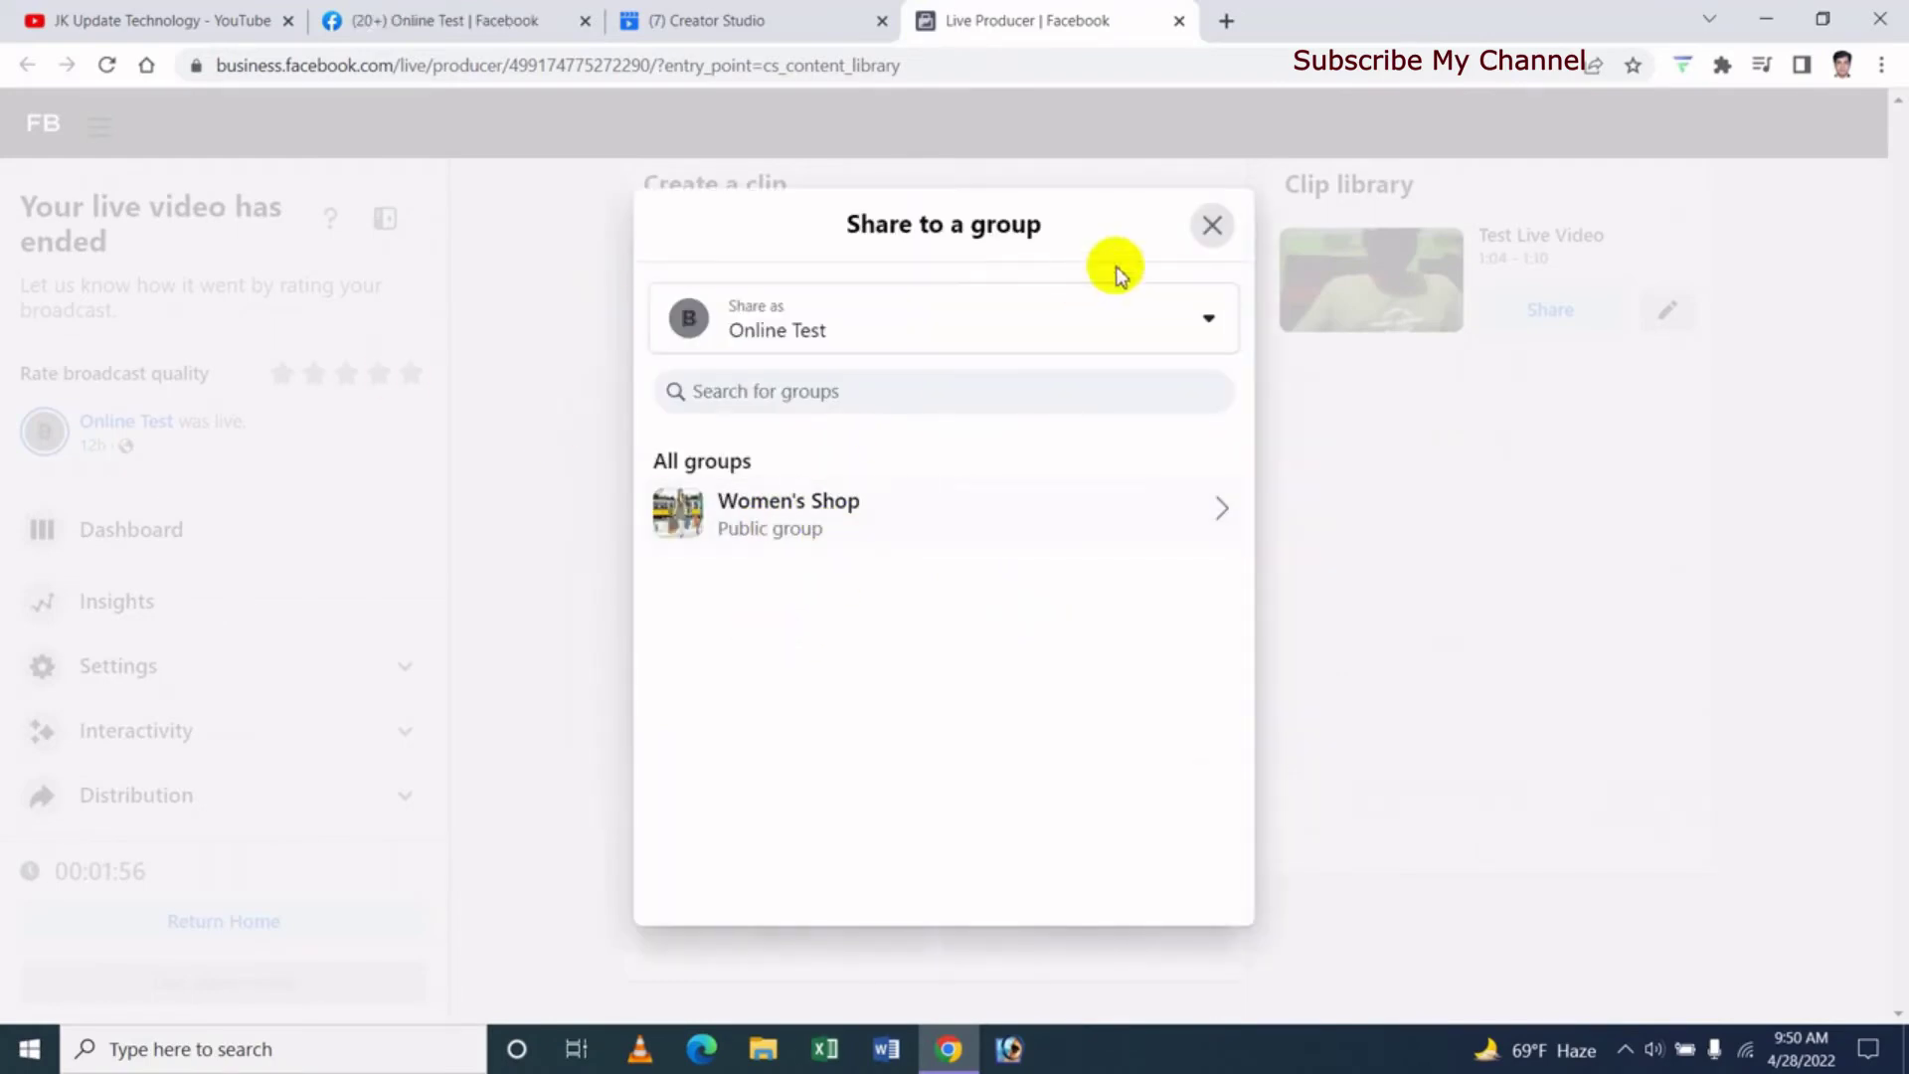
# - Start sharing the clip to the Best Consumer Electronics Products Page
pyautogui.click(1208, 227)
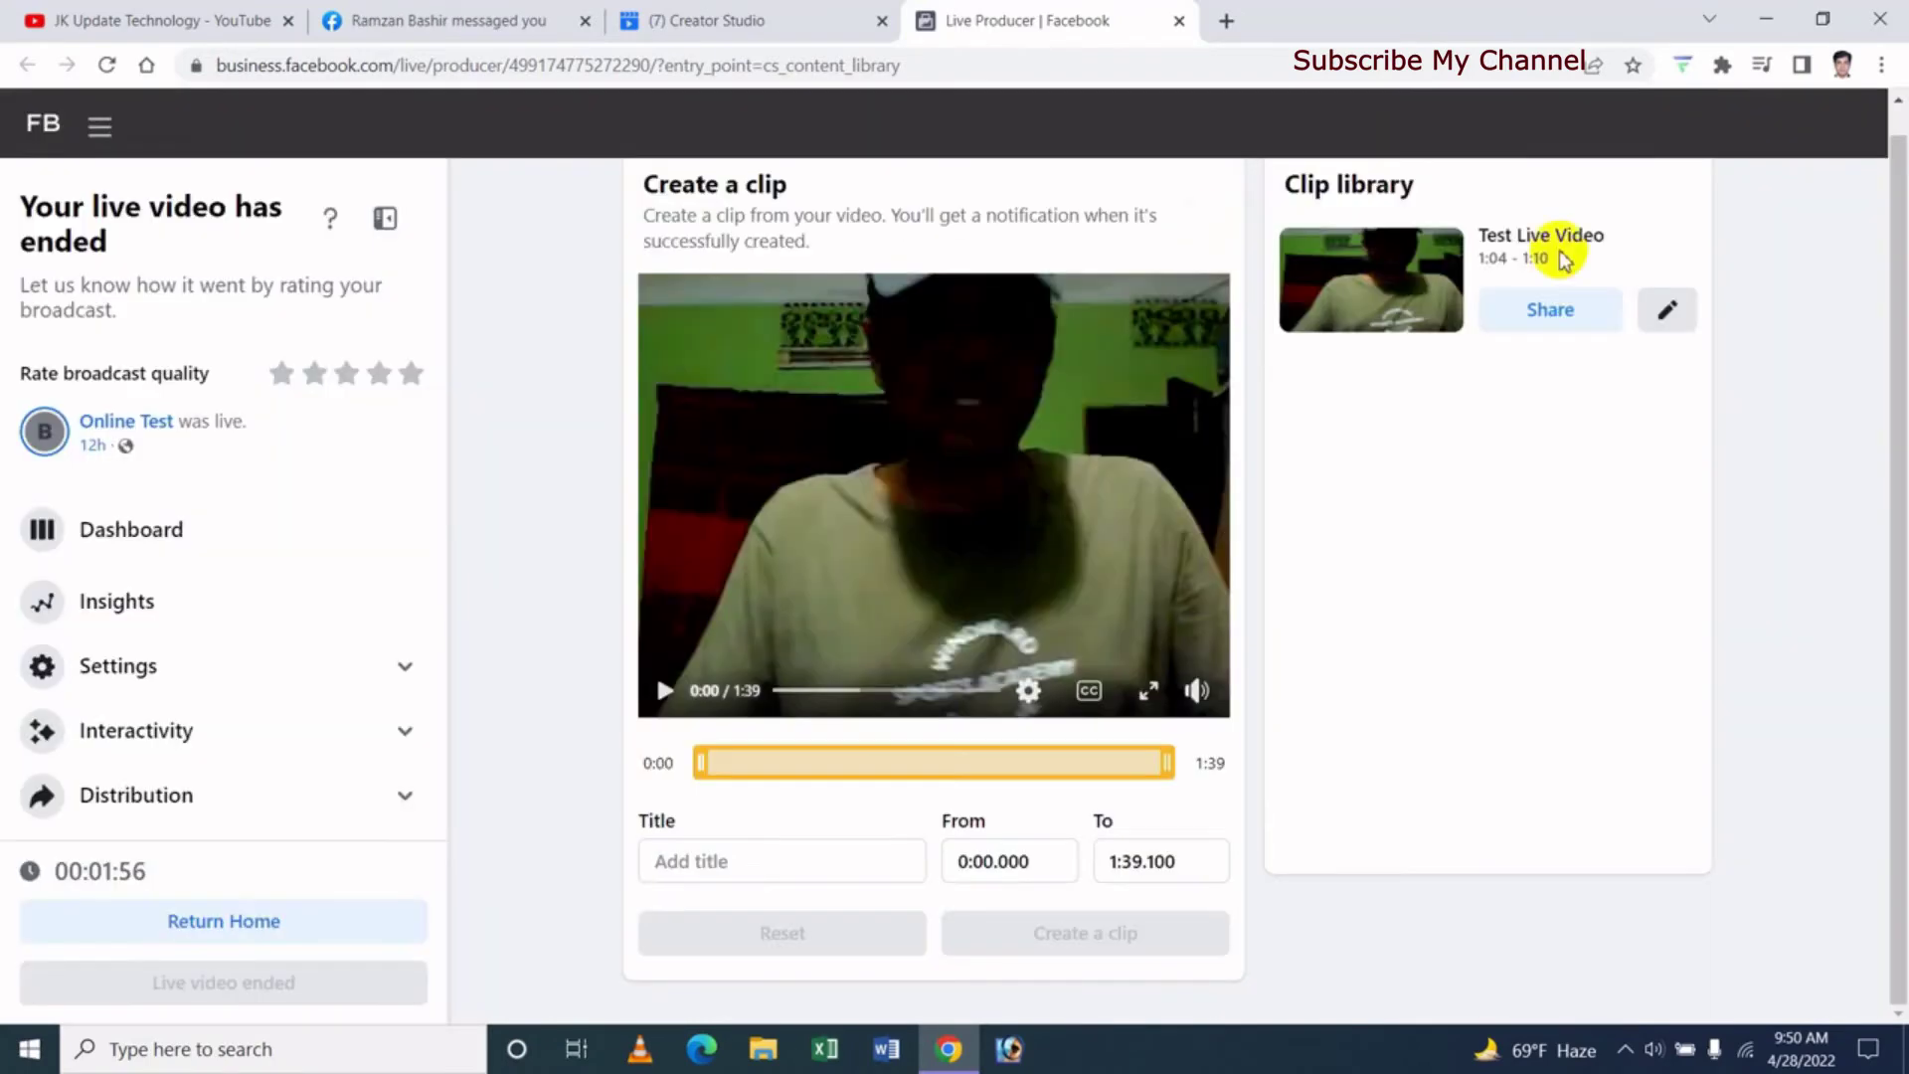
pyautogui.click(1575, 316)
pyautogui.click(1429, 390)
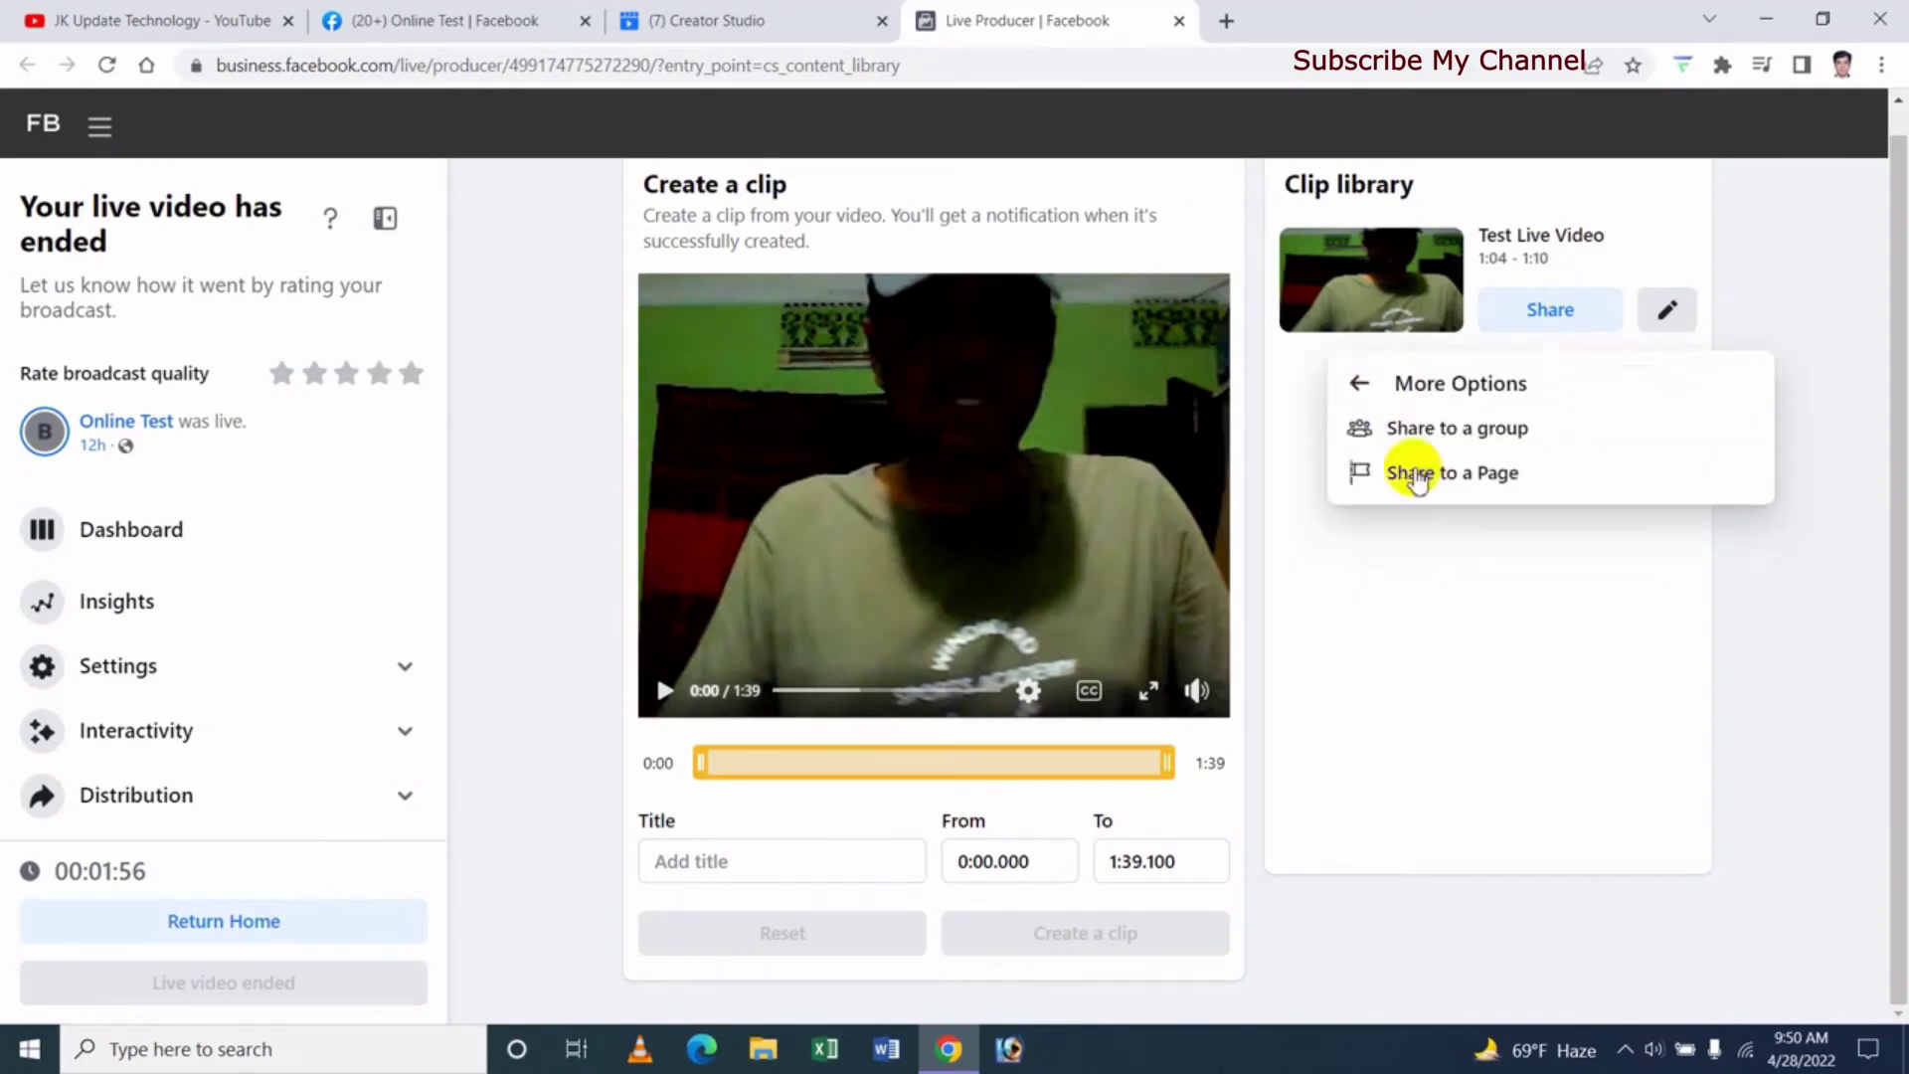
pyautogui.click(1446, 473)
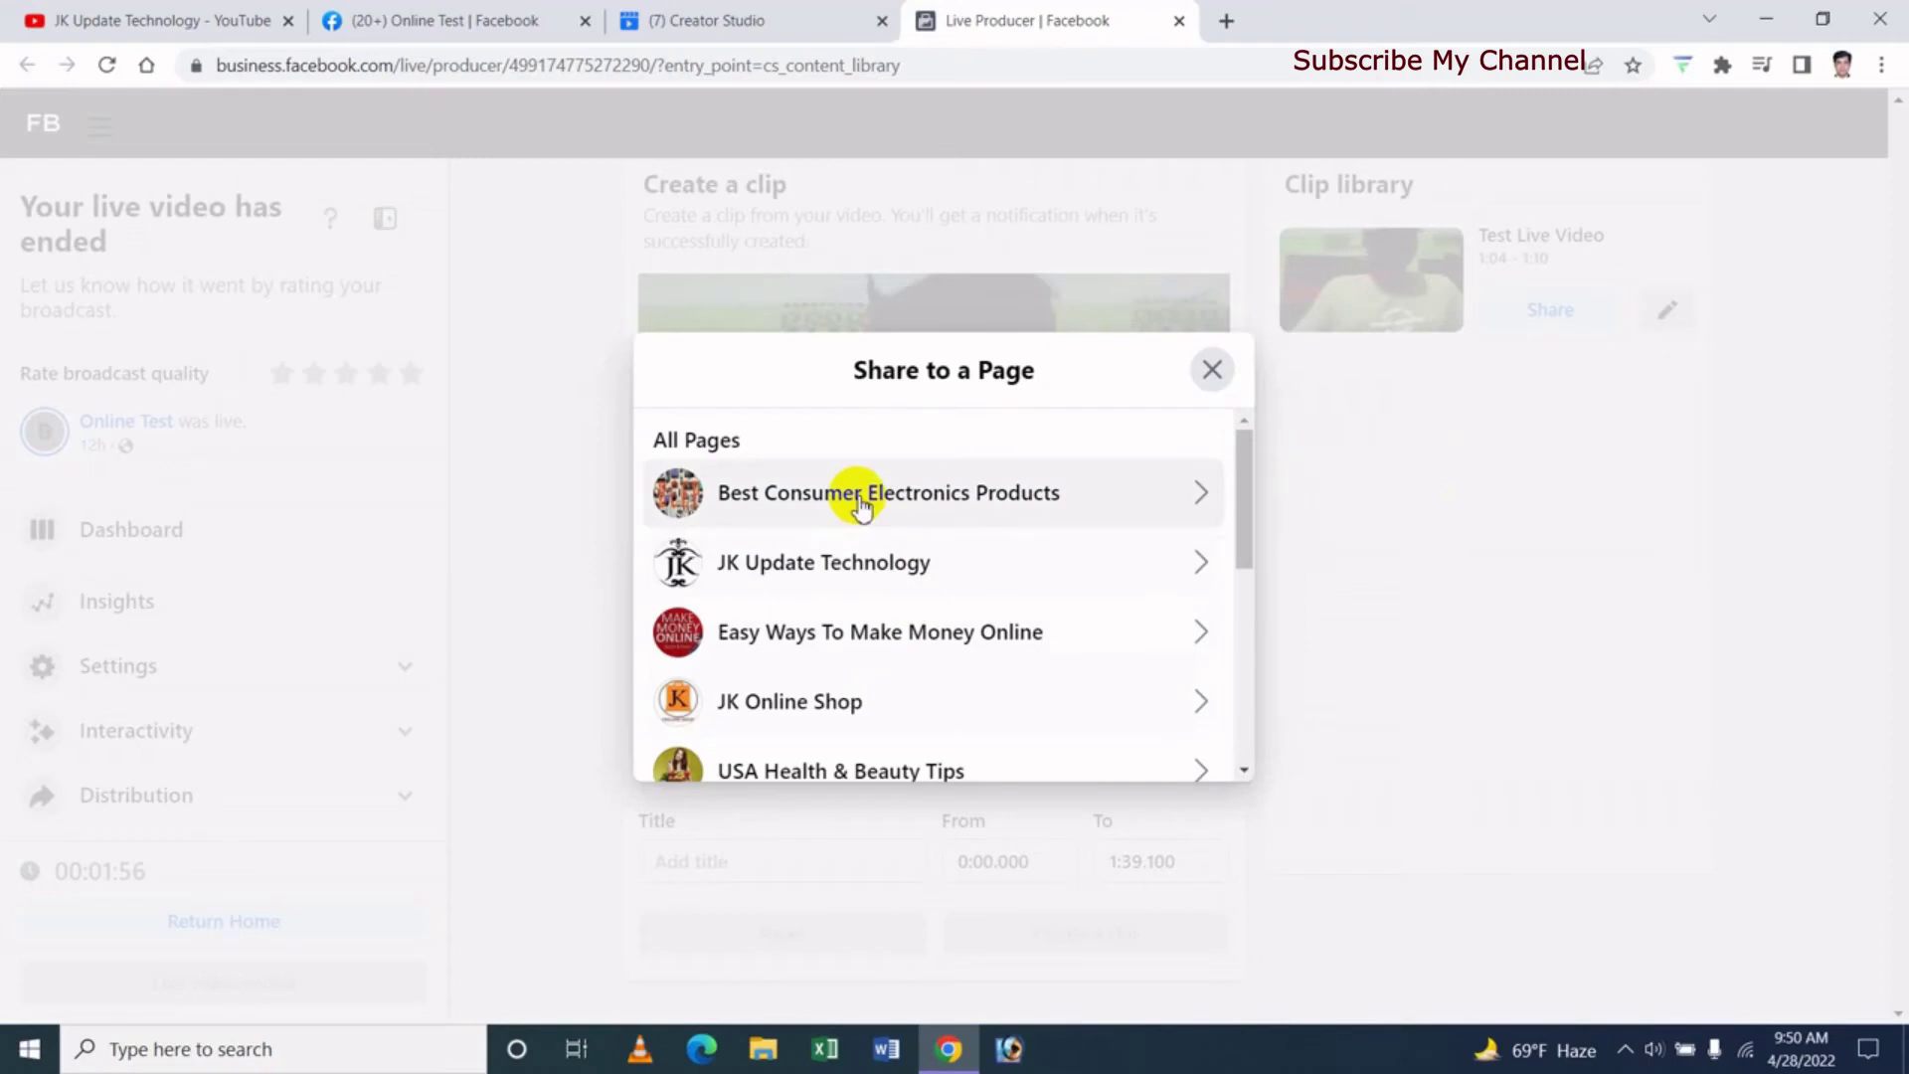
pyautogui.click(861, 503)
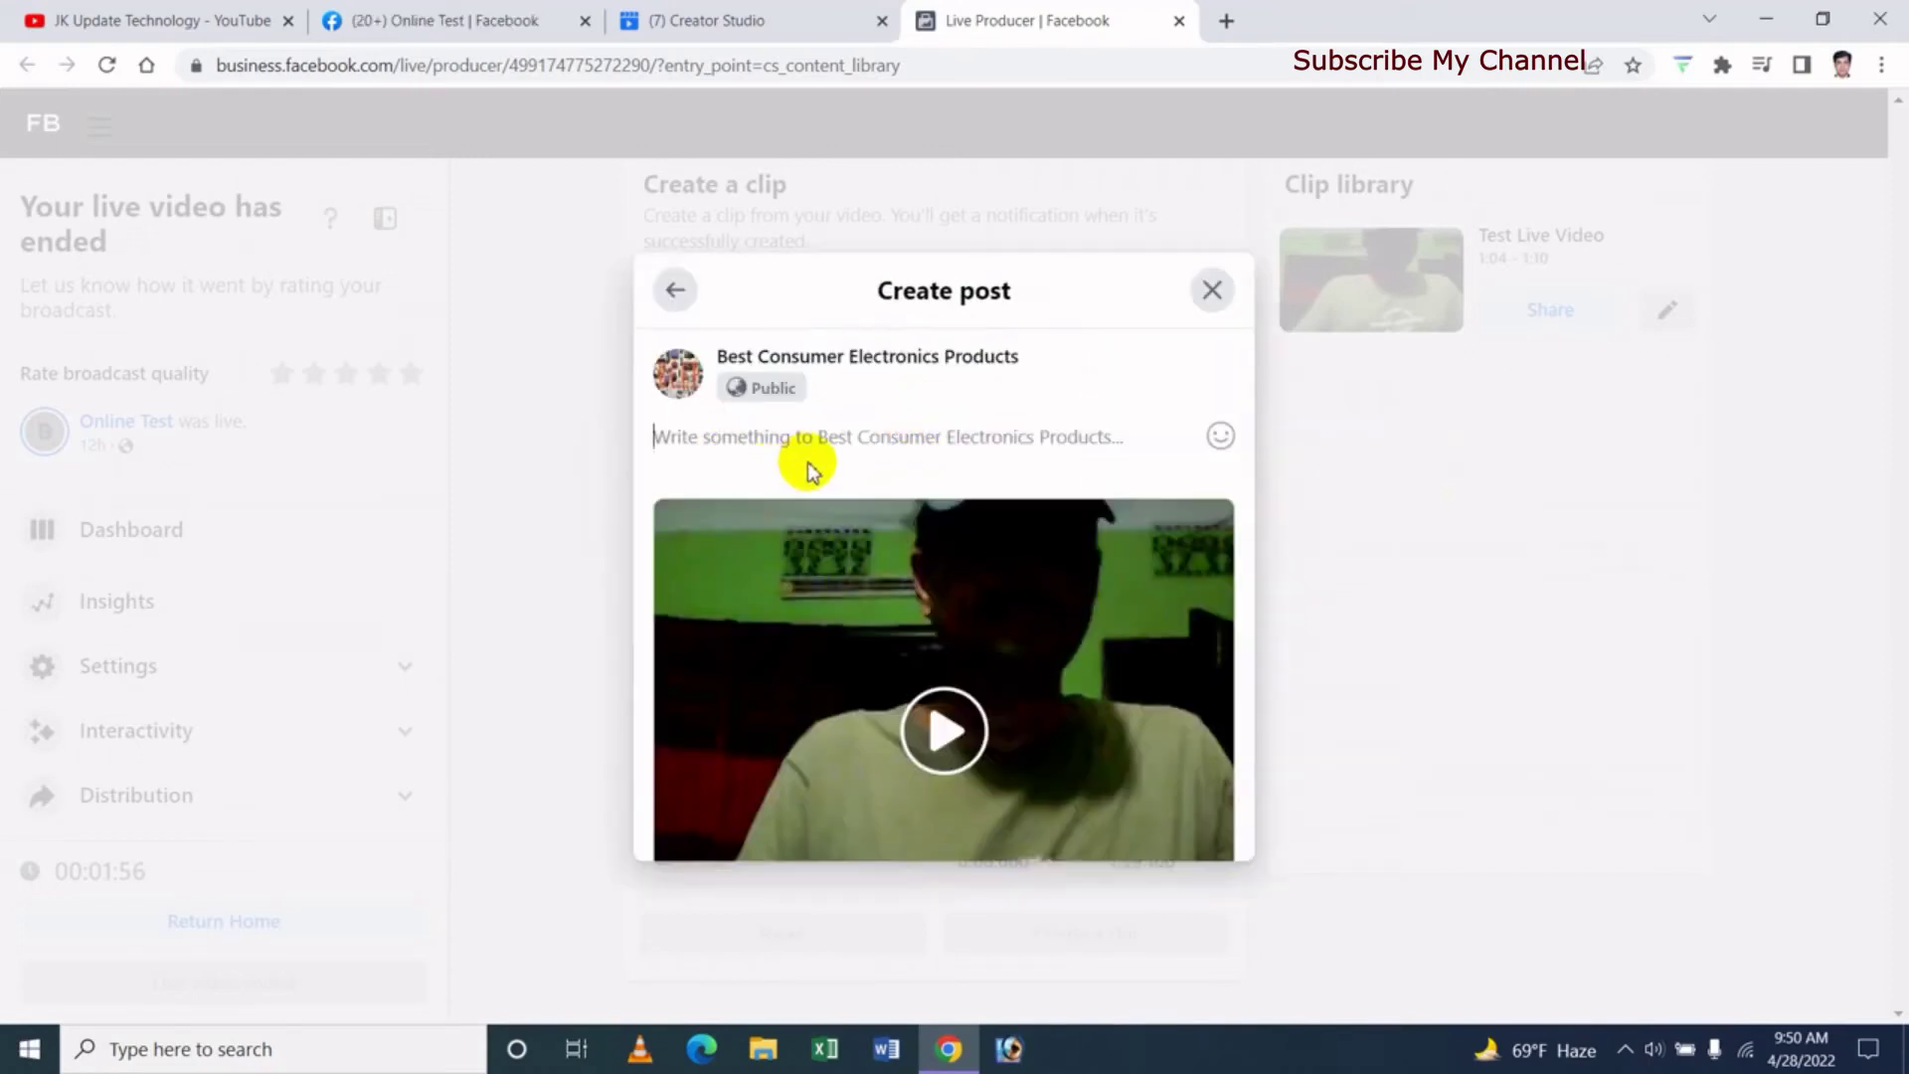
# - Type 'ermed' as the post message, discard the post, and reopen the sharing options
pyautogui.click(803, 463)
pyautogui.write('ermed')
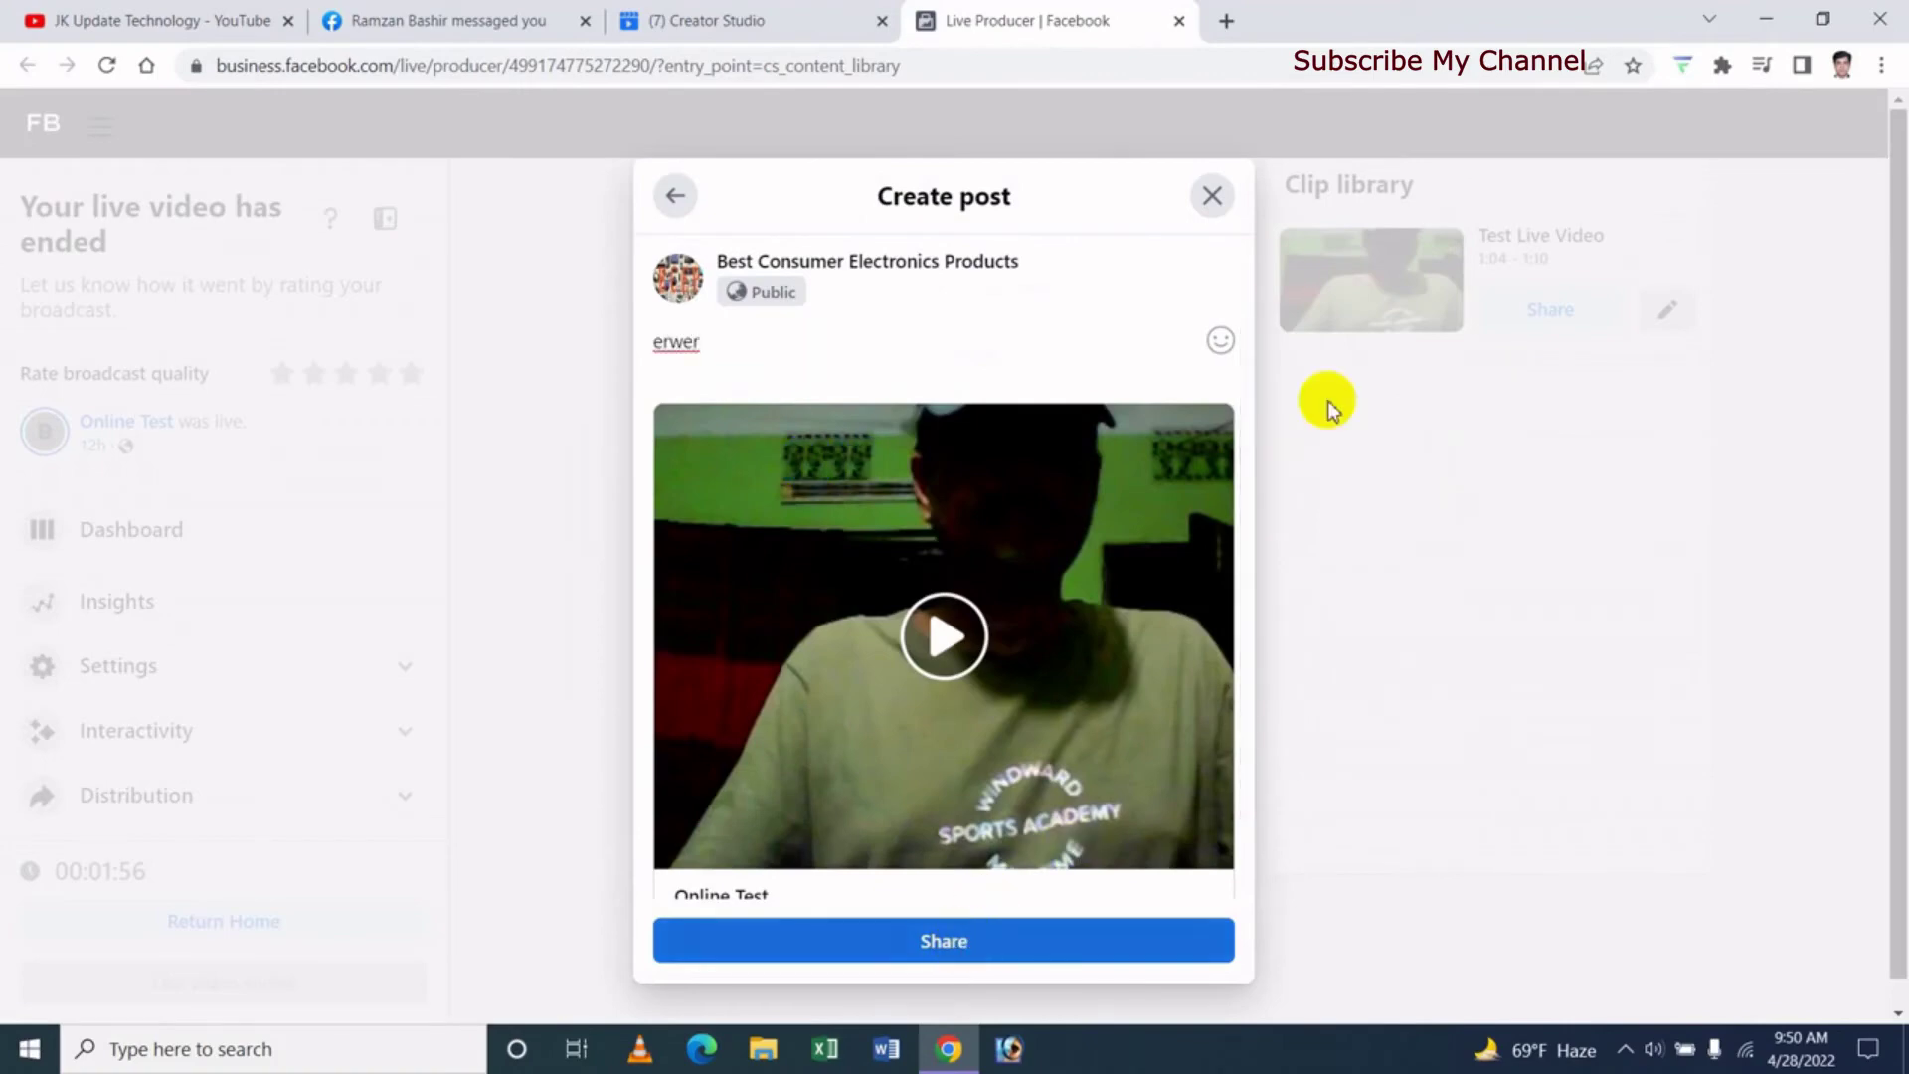
pyautogui.click(1212, 196)
pyautogui.click(1568, 311)
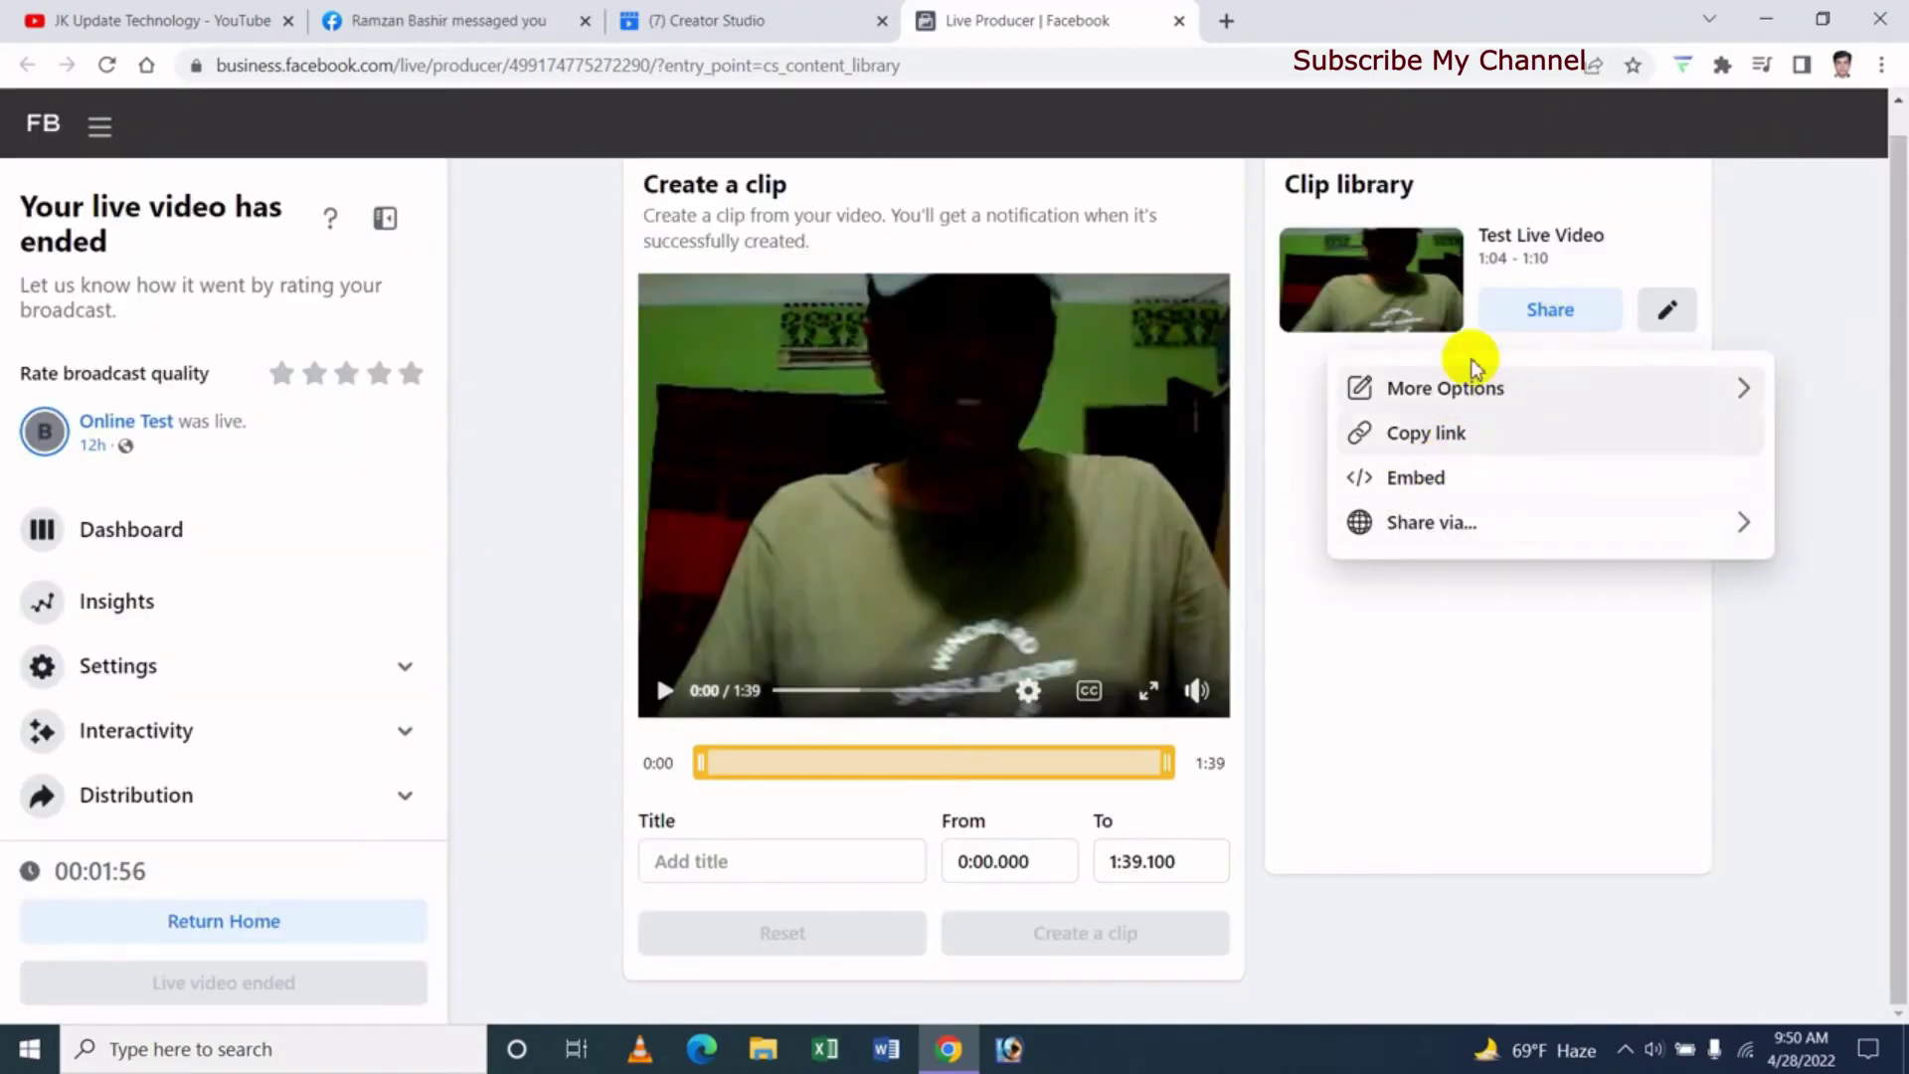
# - Browse the clip's other sharing choices, such as Copy link, Embed, Twitter and WhatsApp
pyautogui.click(1064, 535)
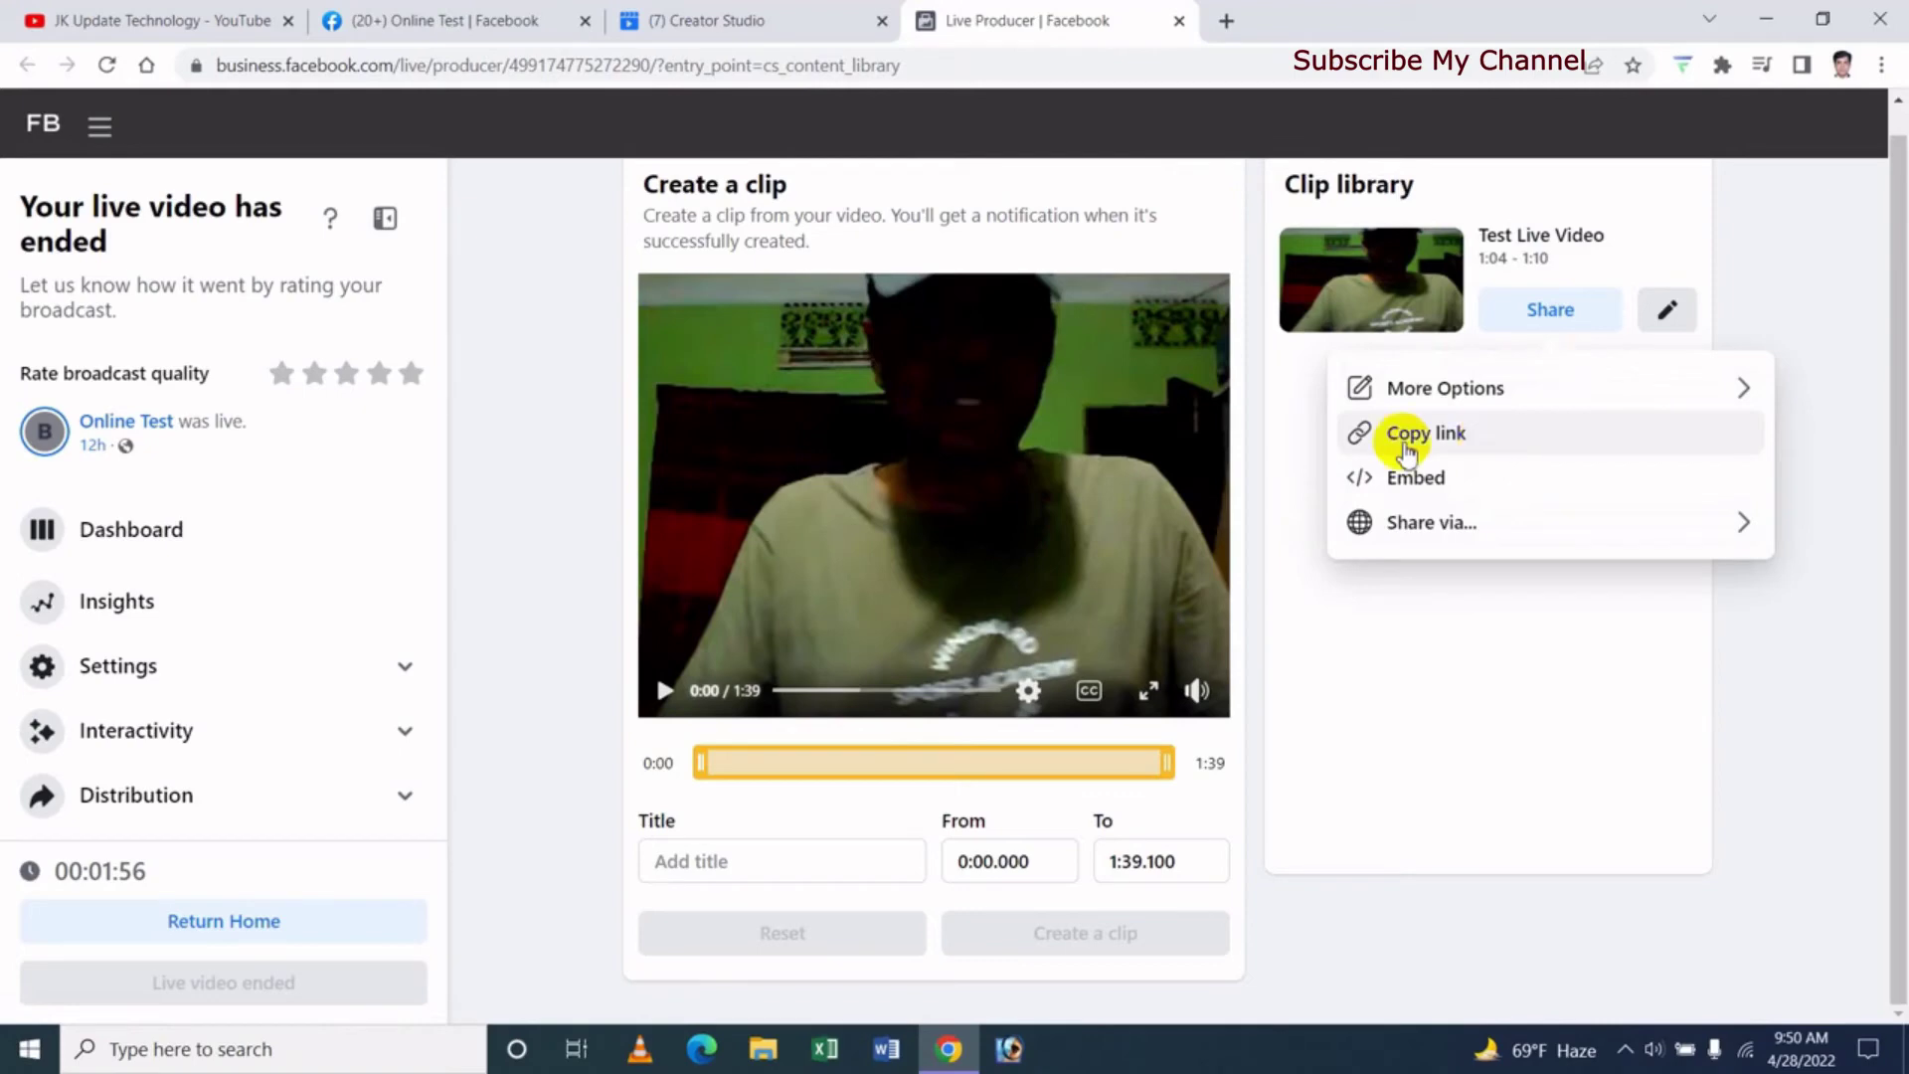
pyautogui.click(1334, 229)
pyautogui.click(915, 338)
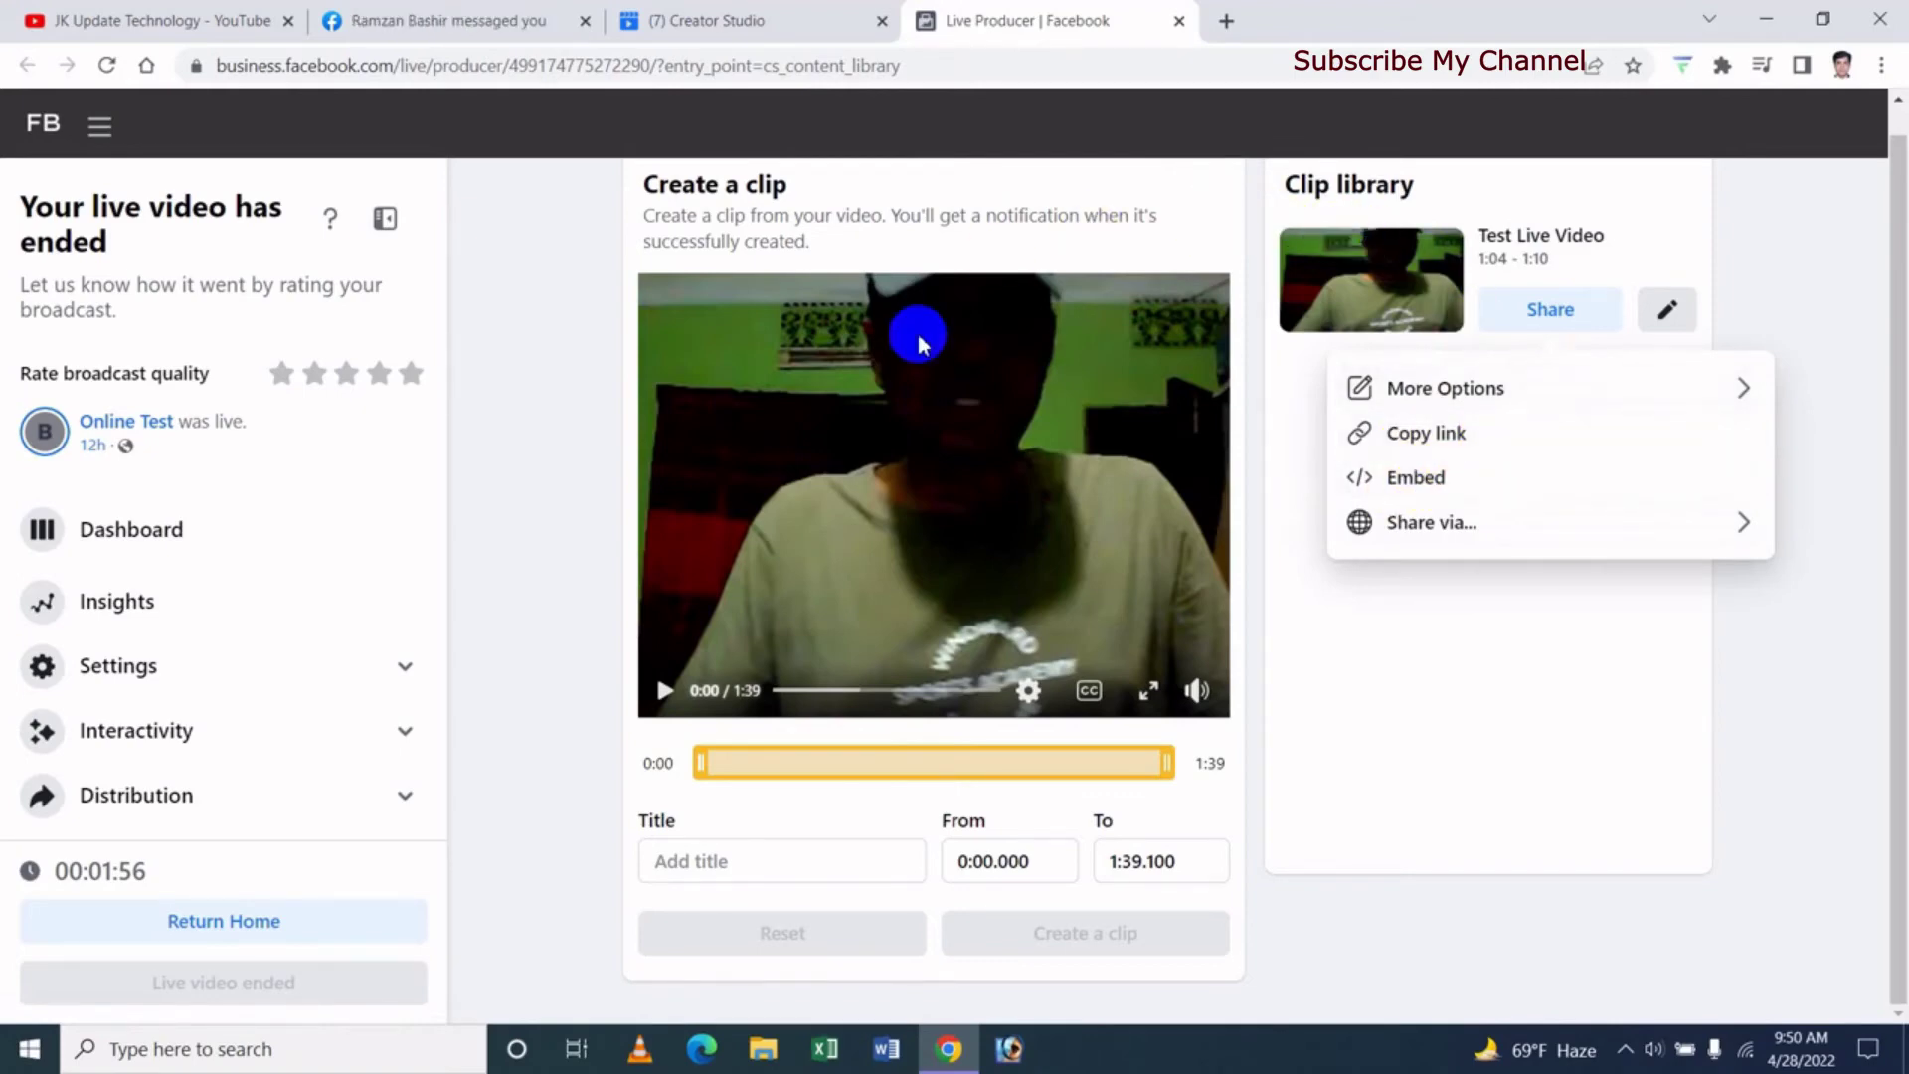
pyautogui.click(1012, 480)
pyautogui.click(1019, 313)
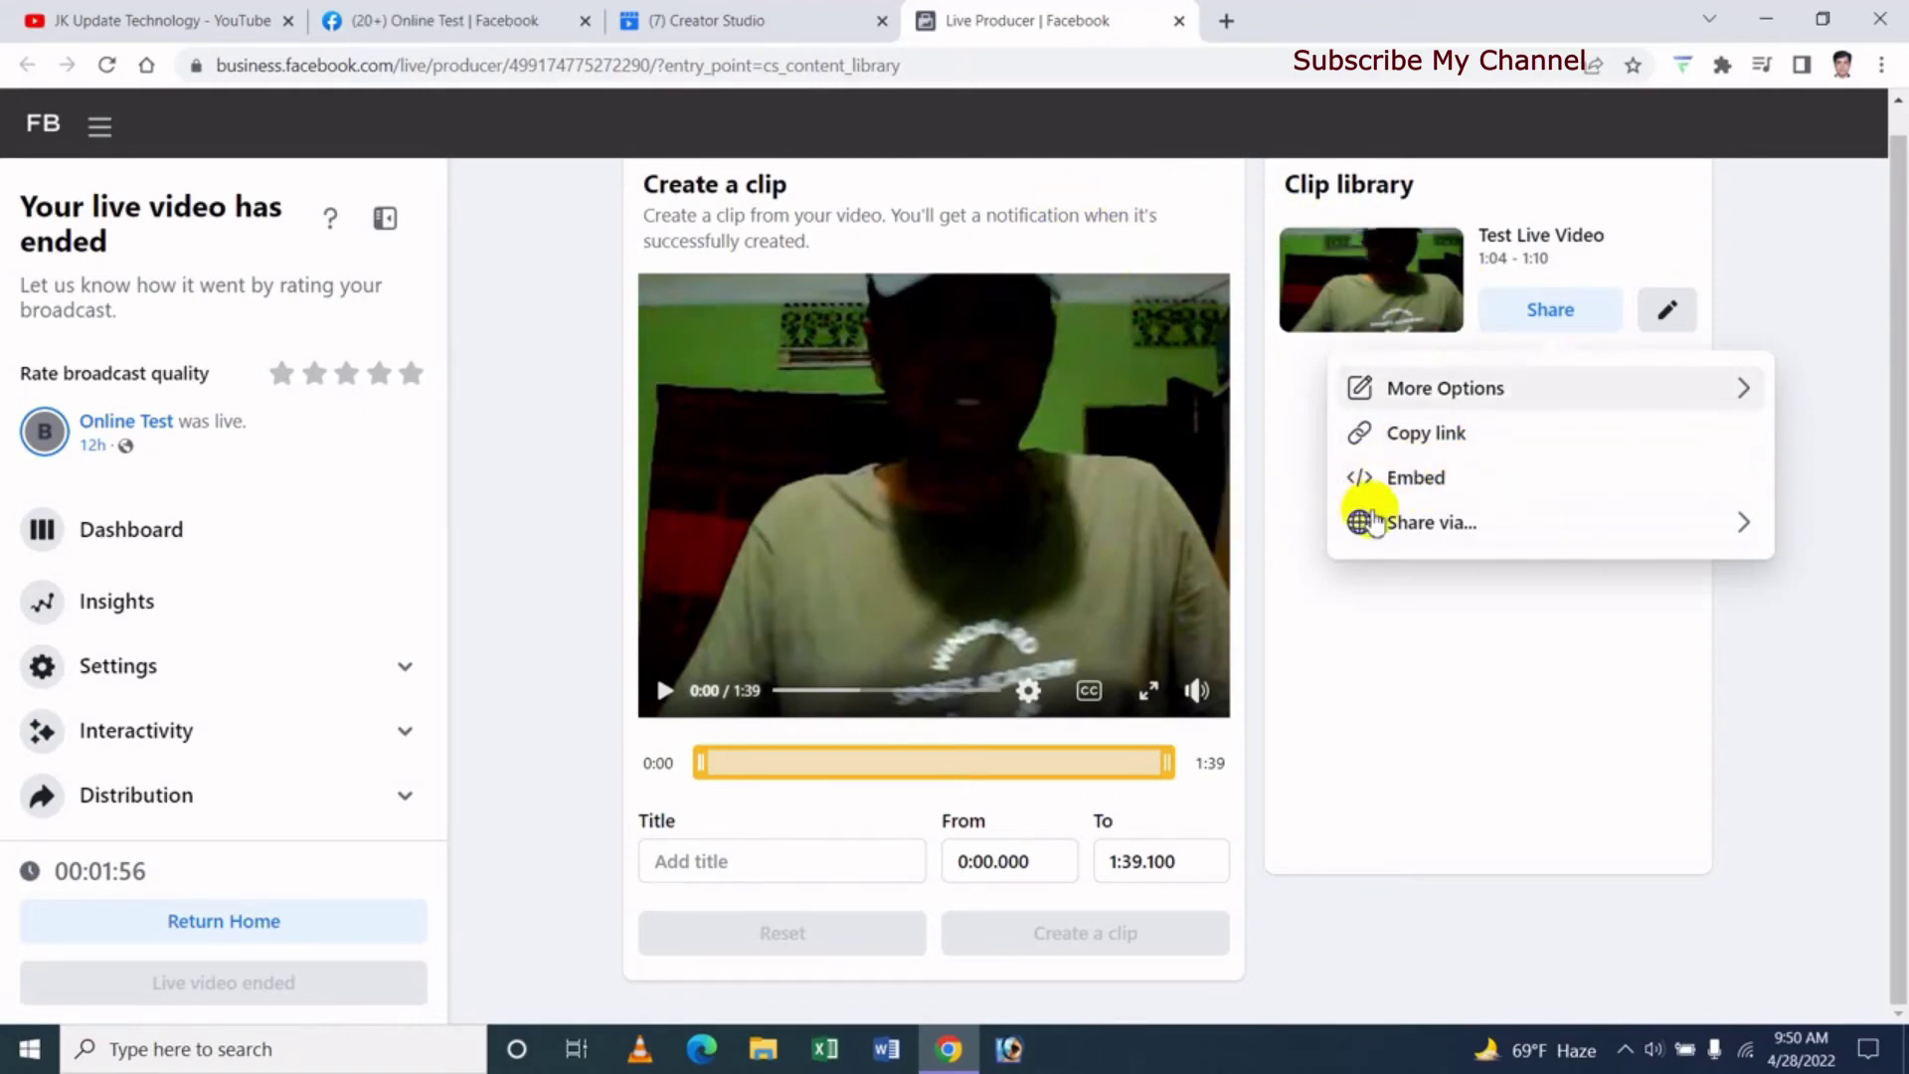
pyautogui.click(1414, 245)
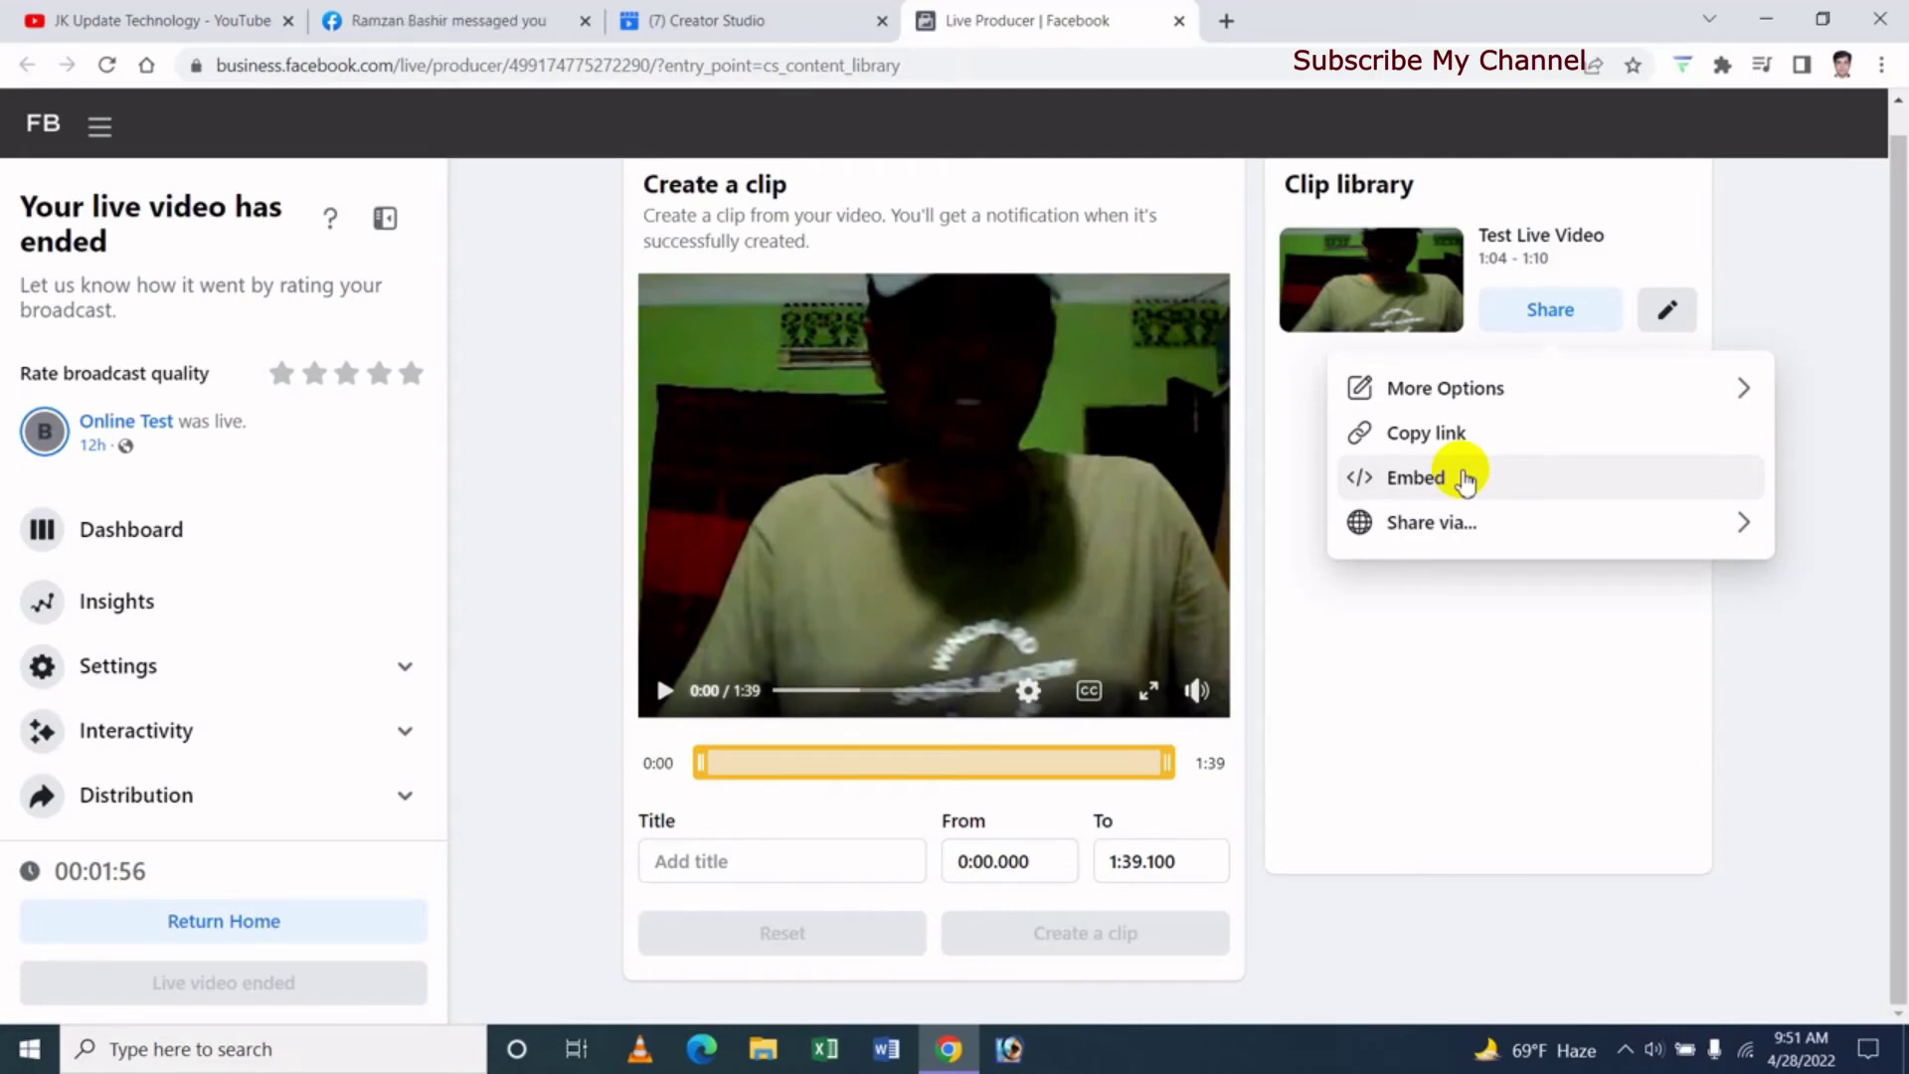
# - Check which apps are offered under Share via..., then close the sharing menu
pyautogui.click(1468, 543)
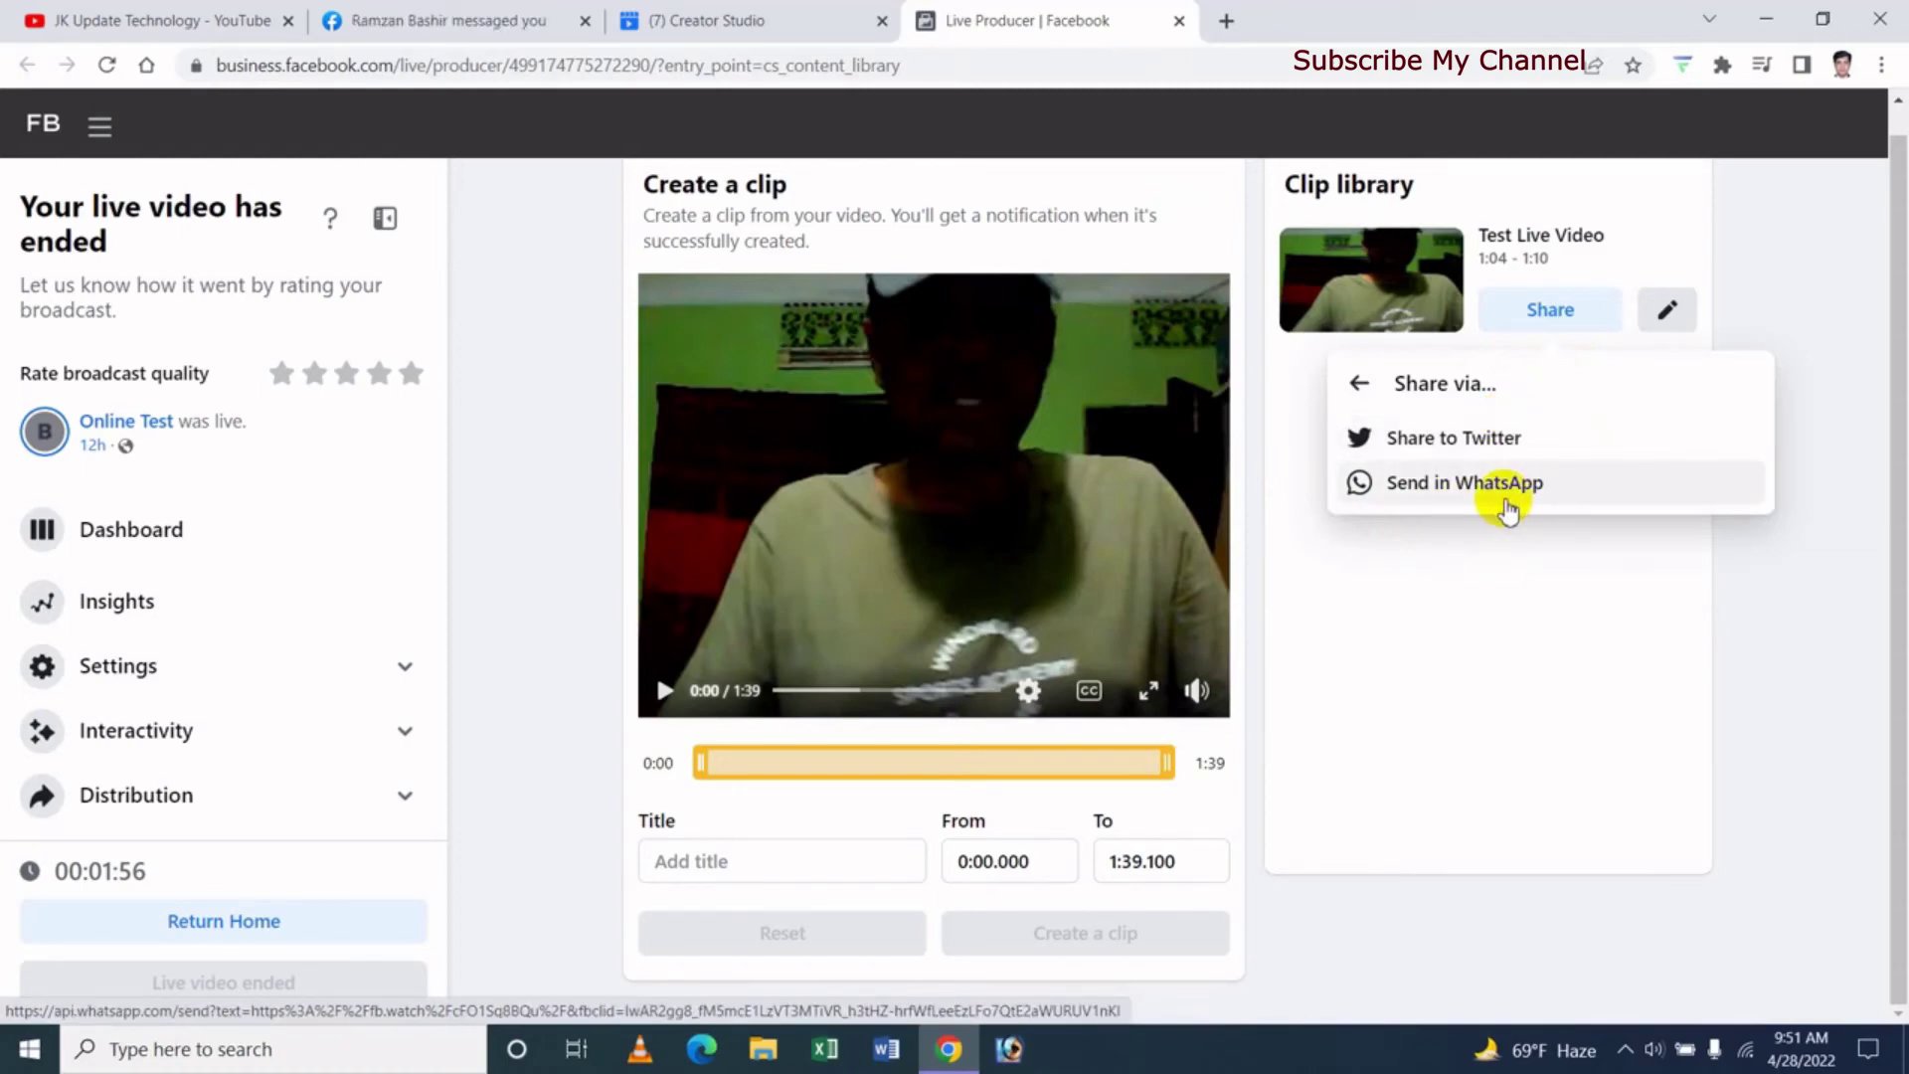
pyautogui.click(1601, 637)
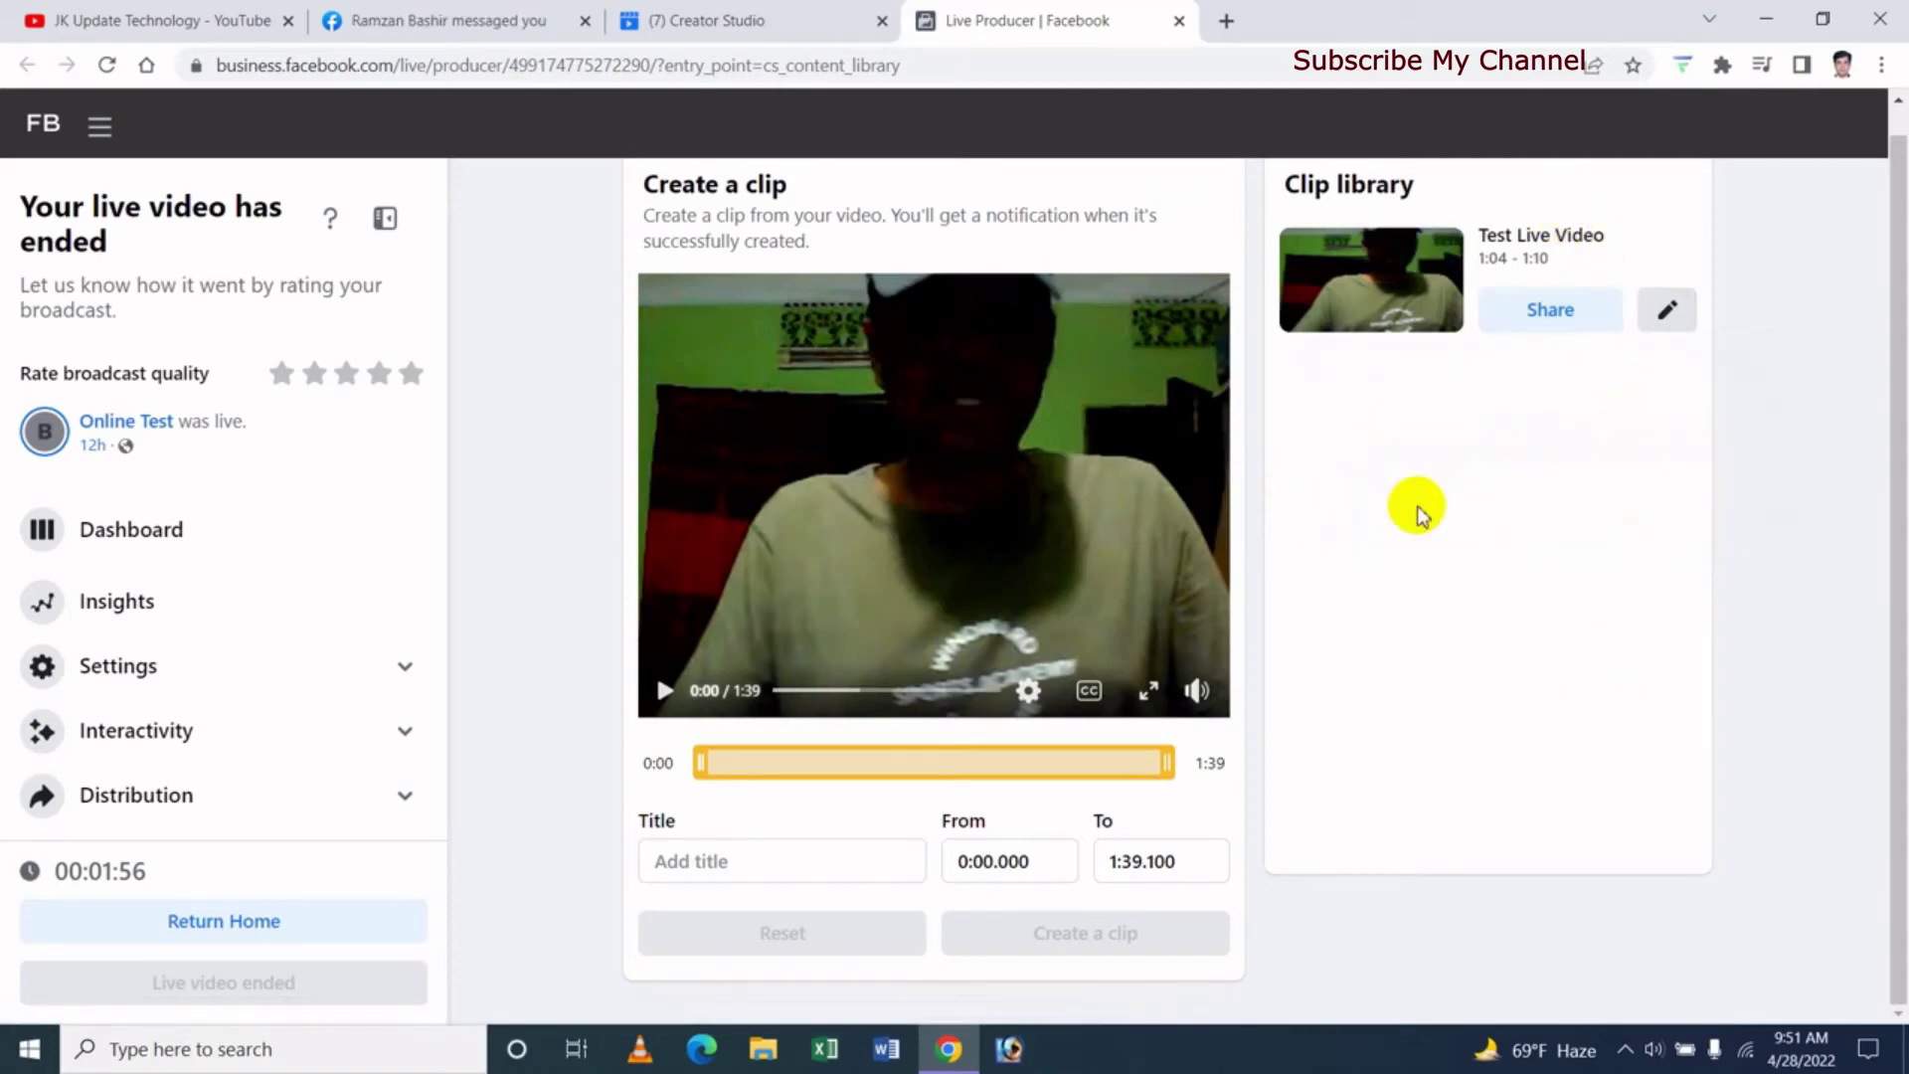
pyautogui.click(1563, 325)
pyautogui.click(1471, 667)
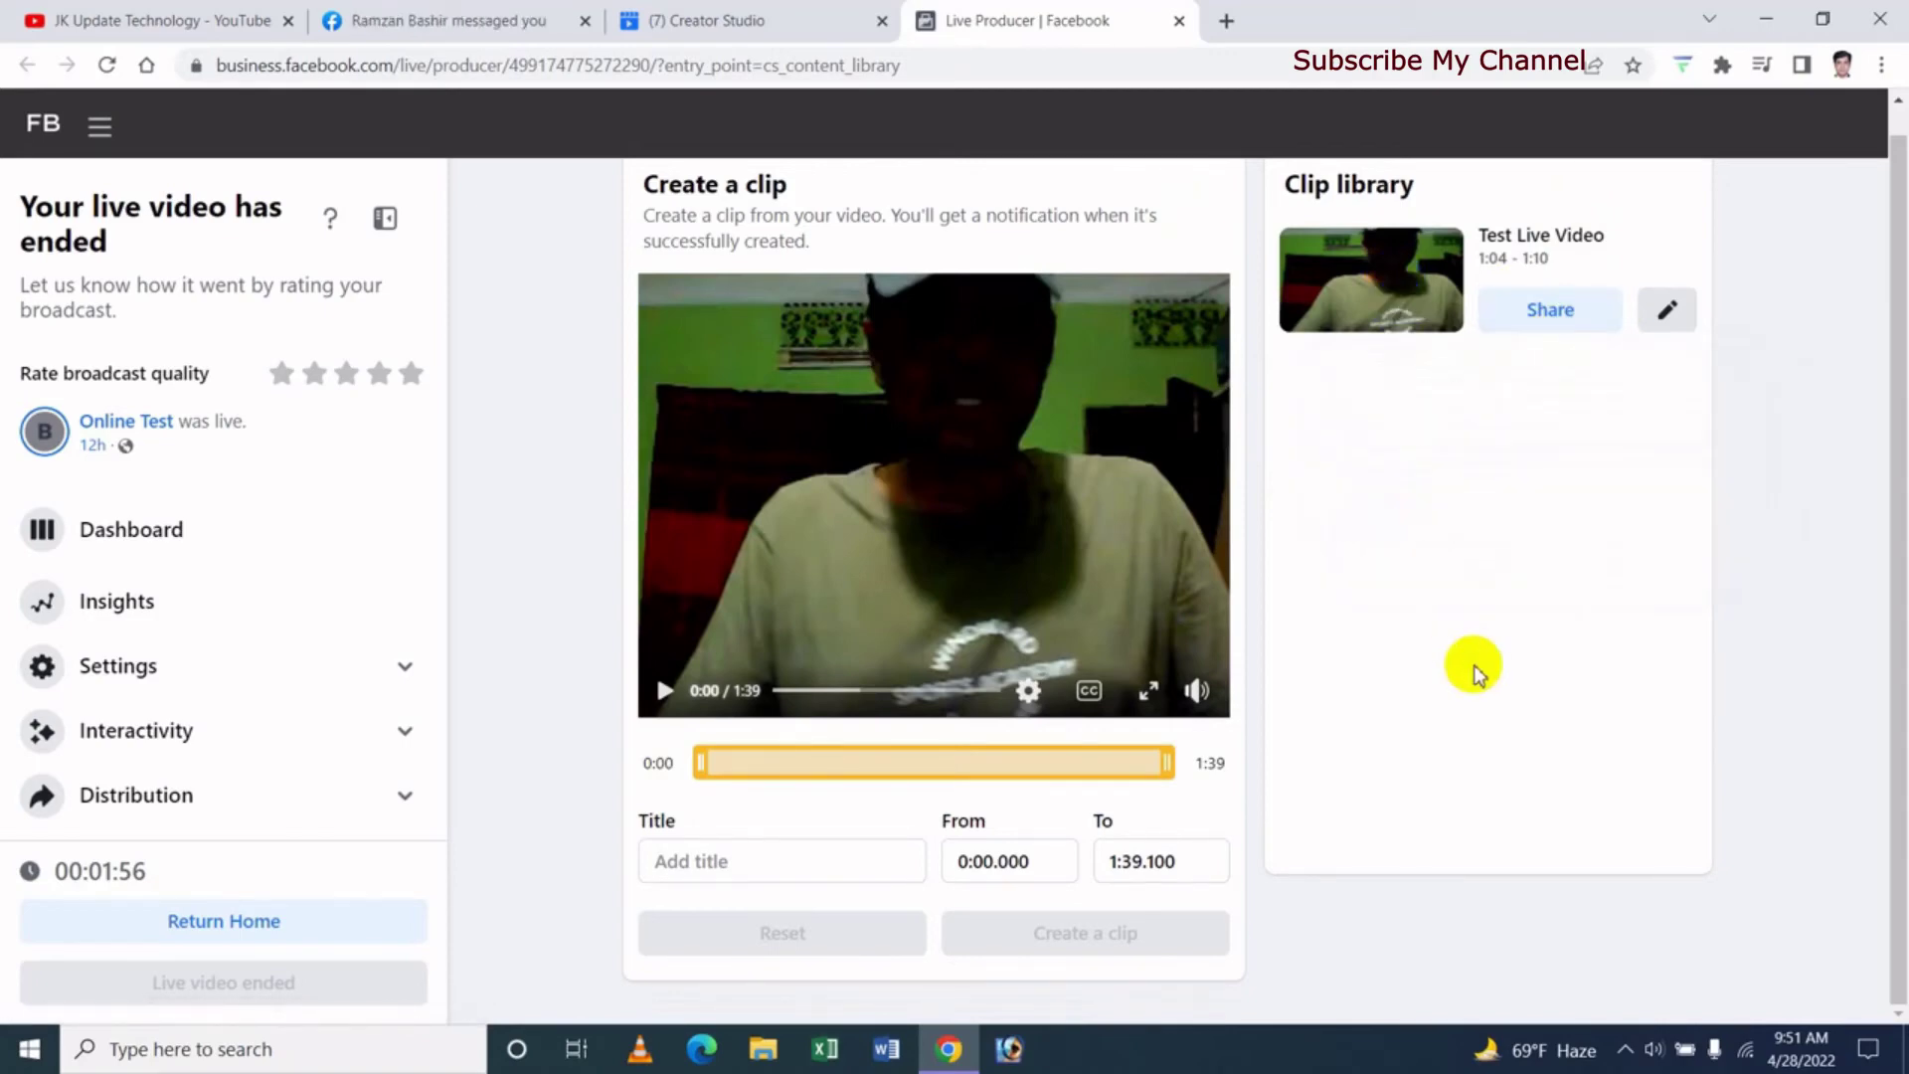
# - Open the saved clip in Edit clip and cancel without changes
pyautogui.click(1668, 312)
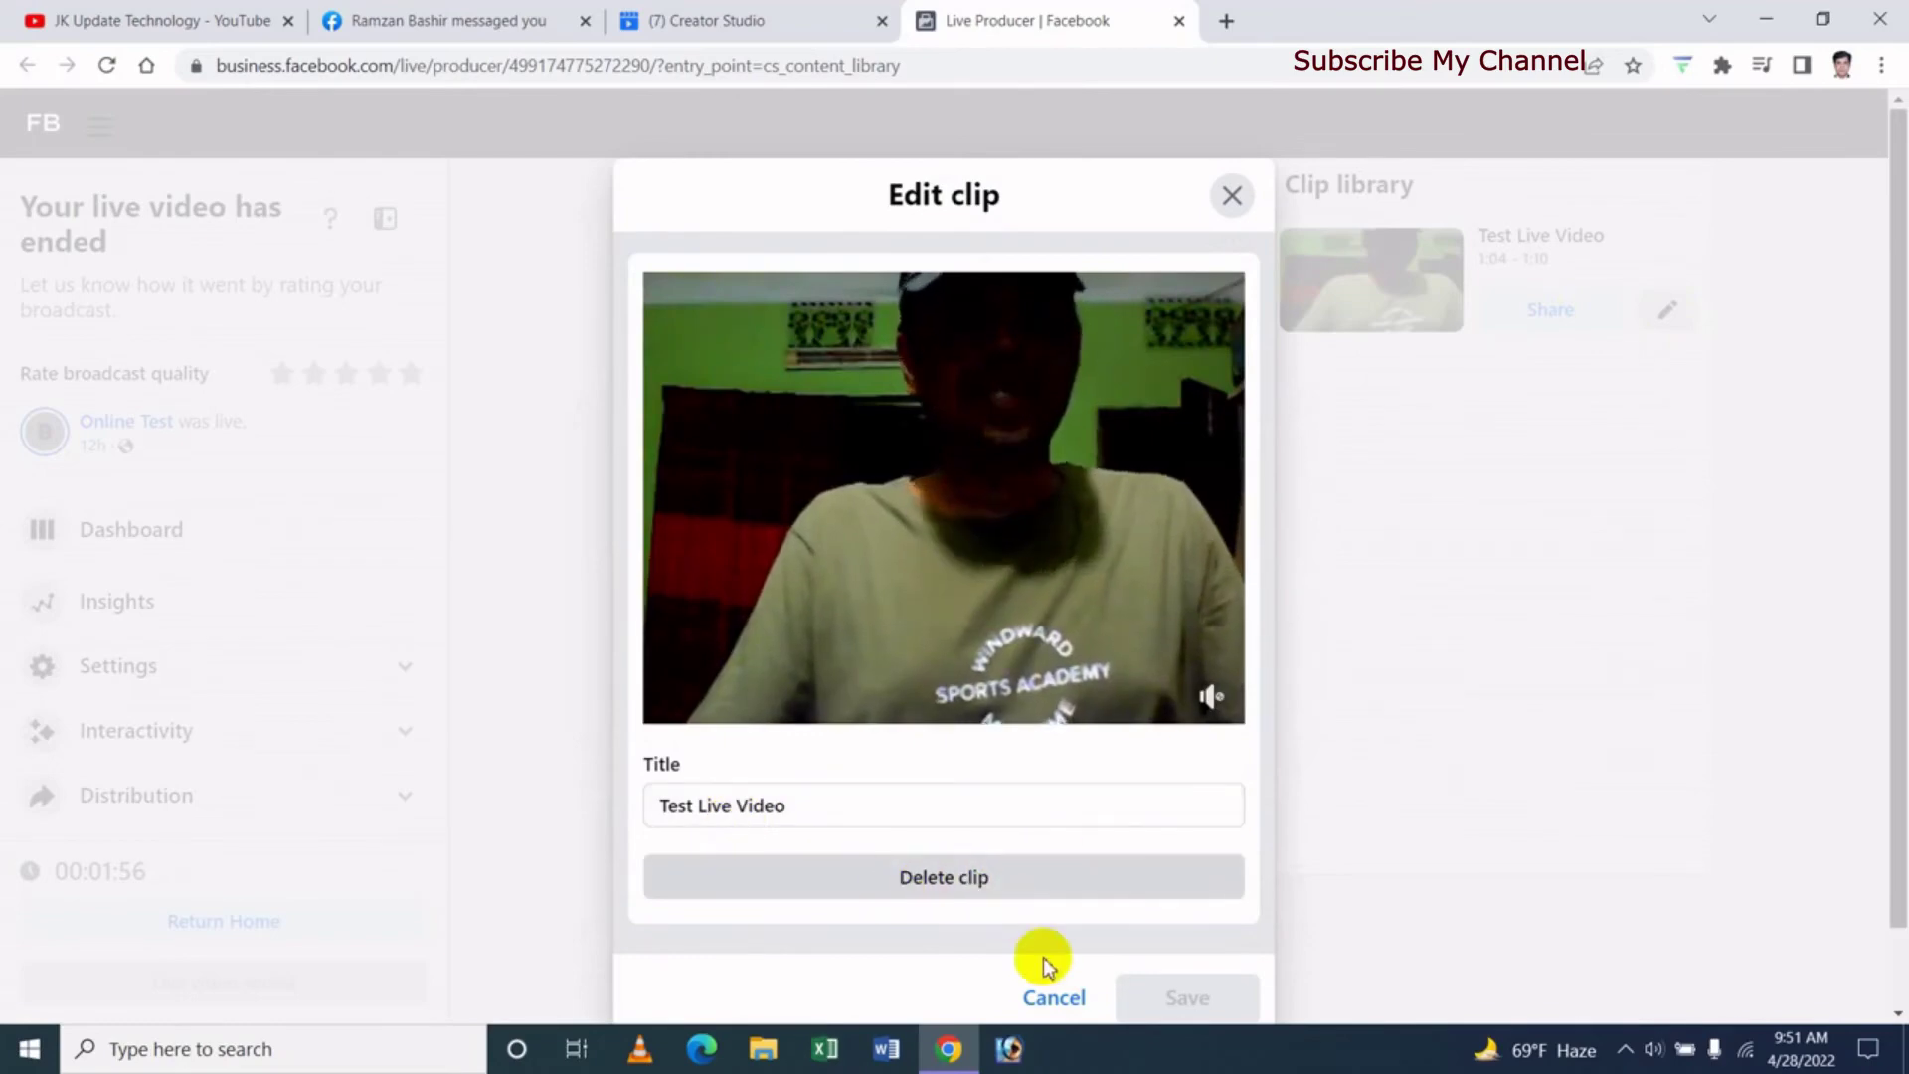
pyautogui.click(987, 348)
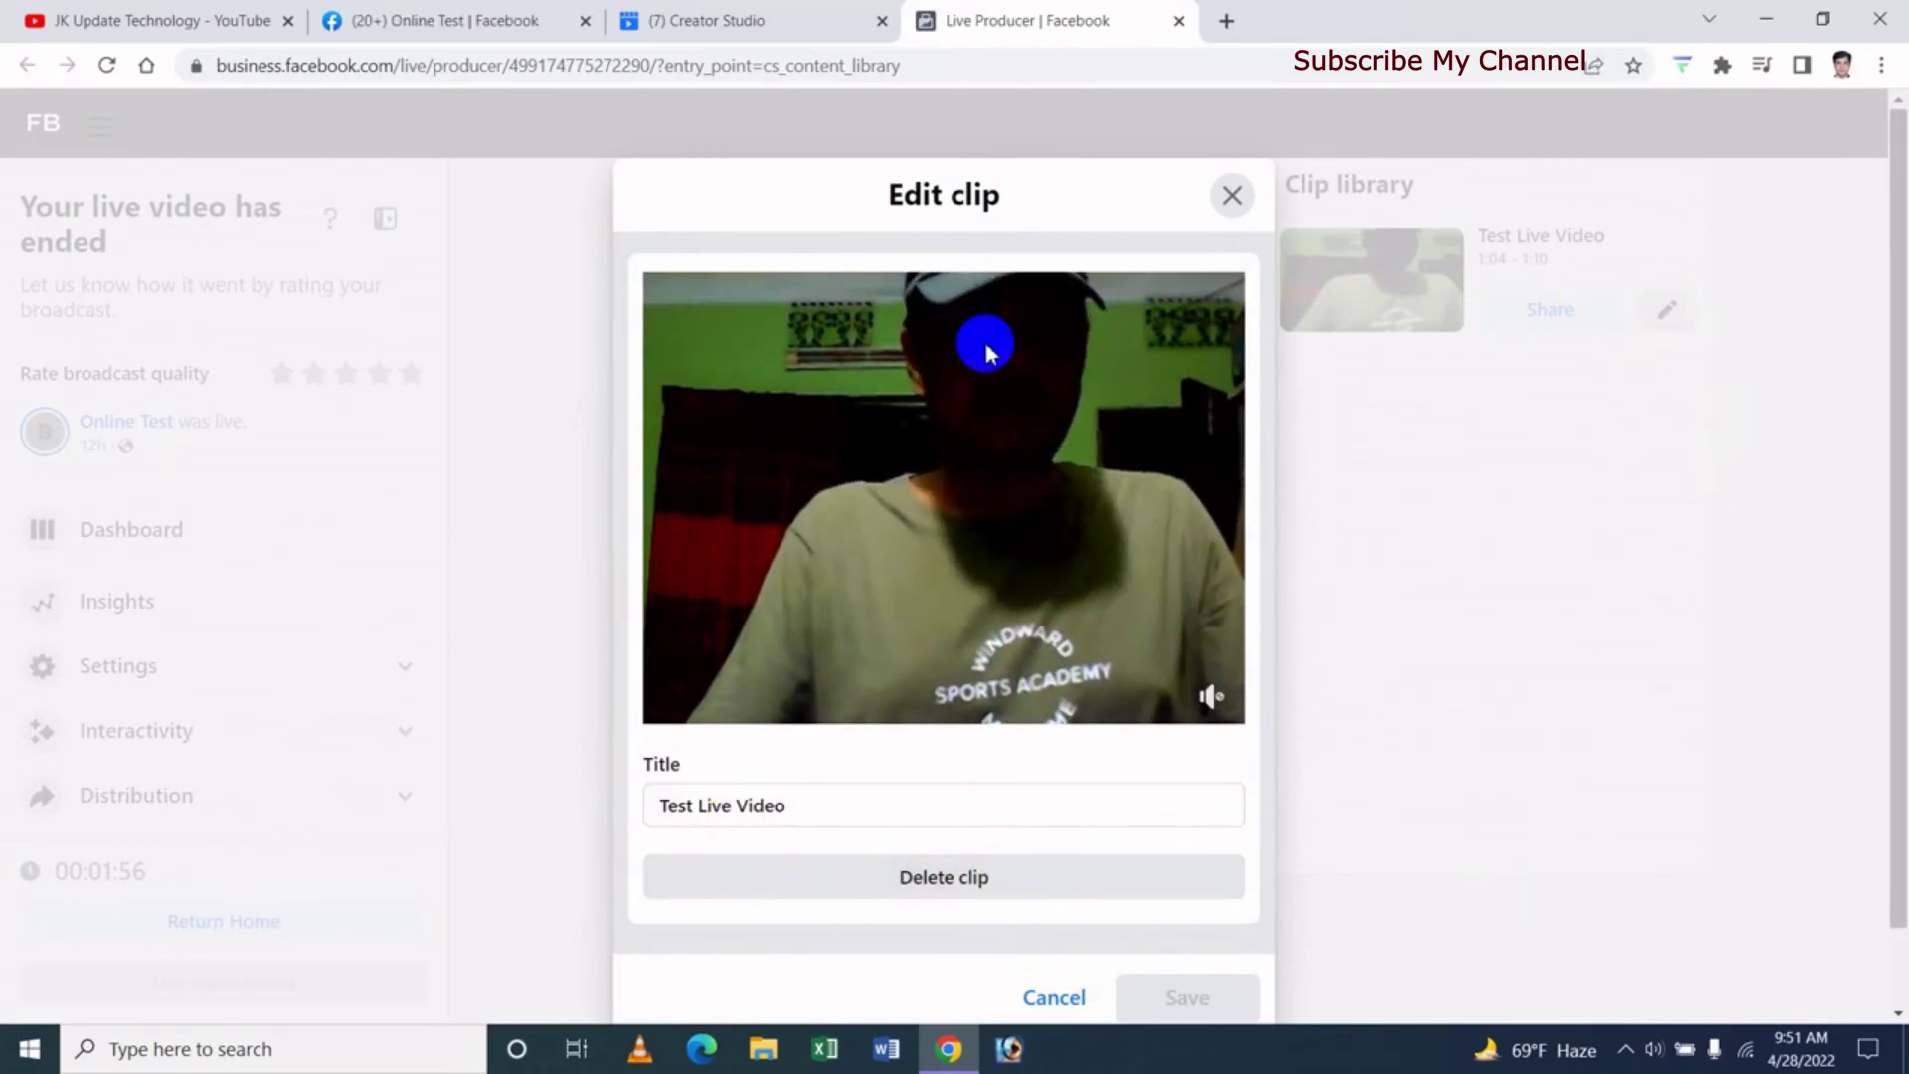
pyautogui.click(1054, 998)
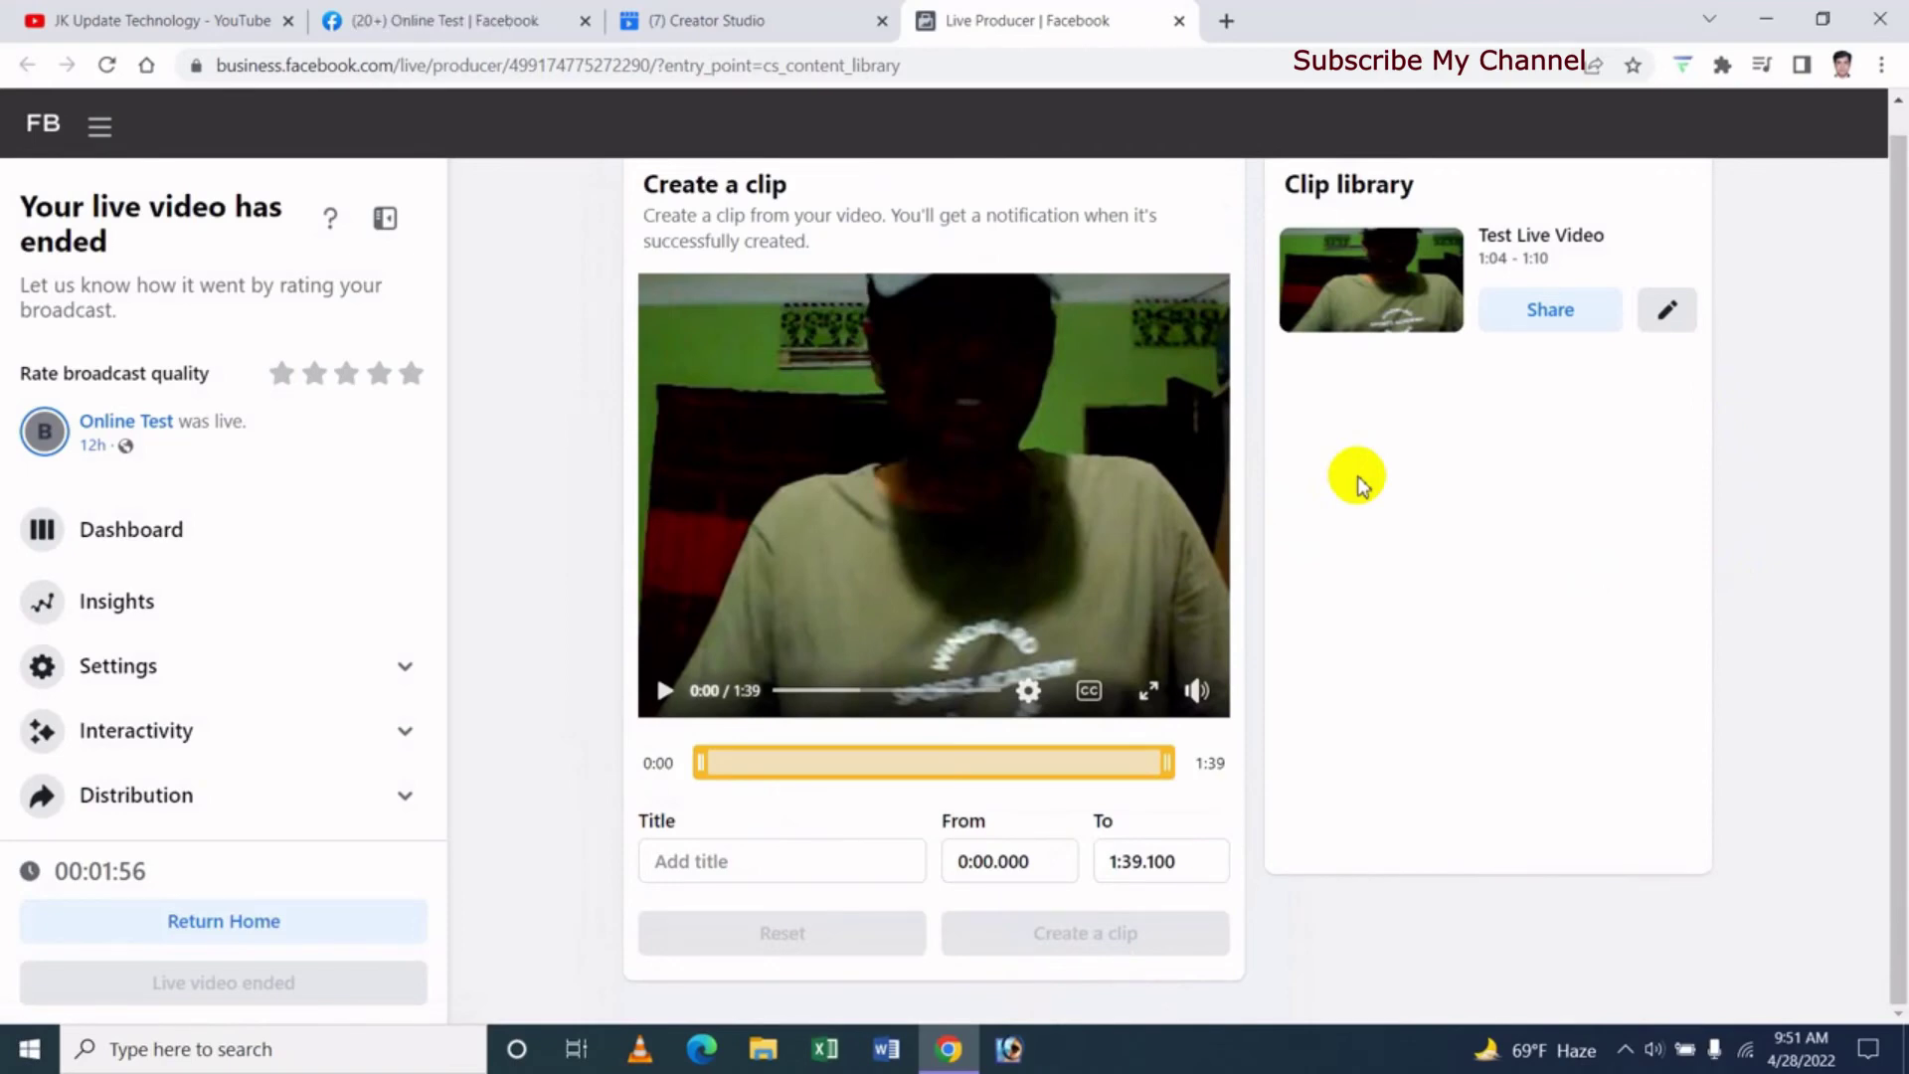
# - Close the Live Producer tab and reload Creator Studio's published live videos list
pyautogui.click(1179, 22)
pyautogui.scroll(-1, 1052, 498)
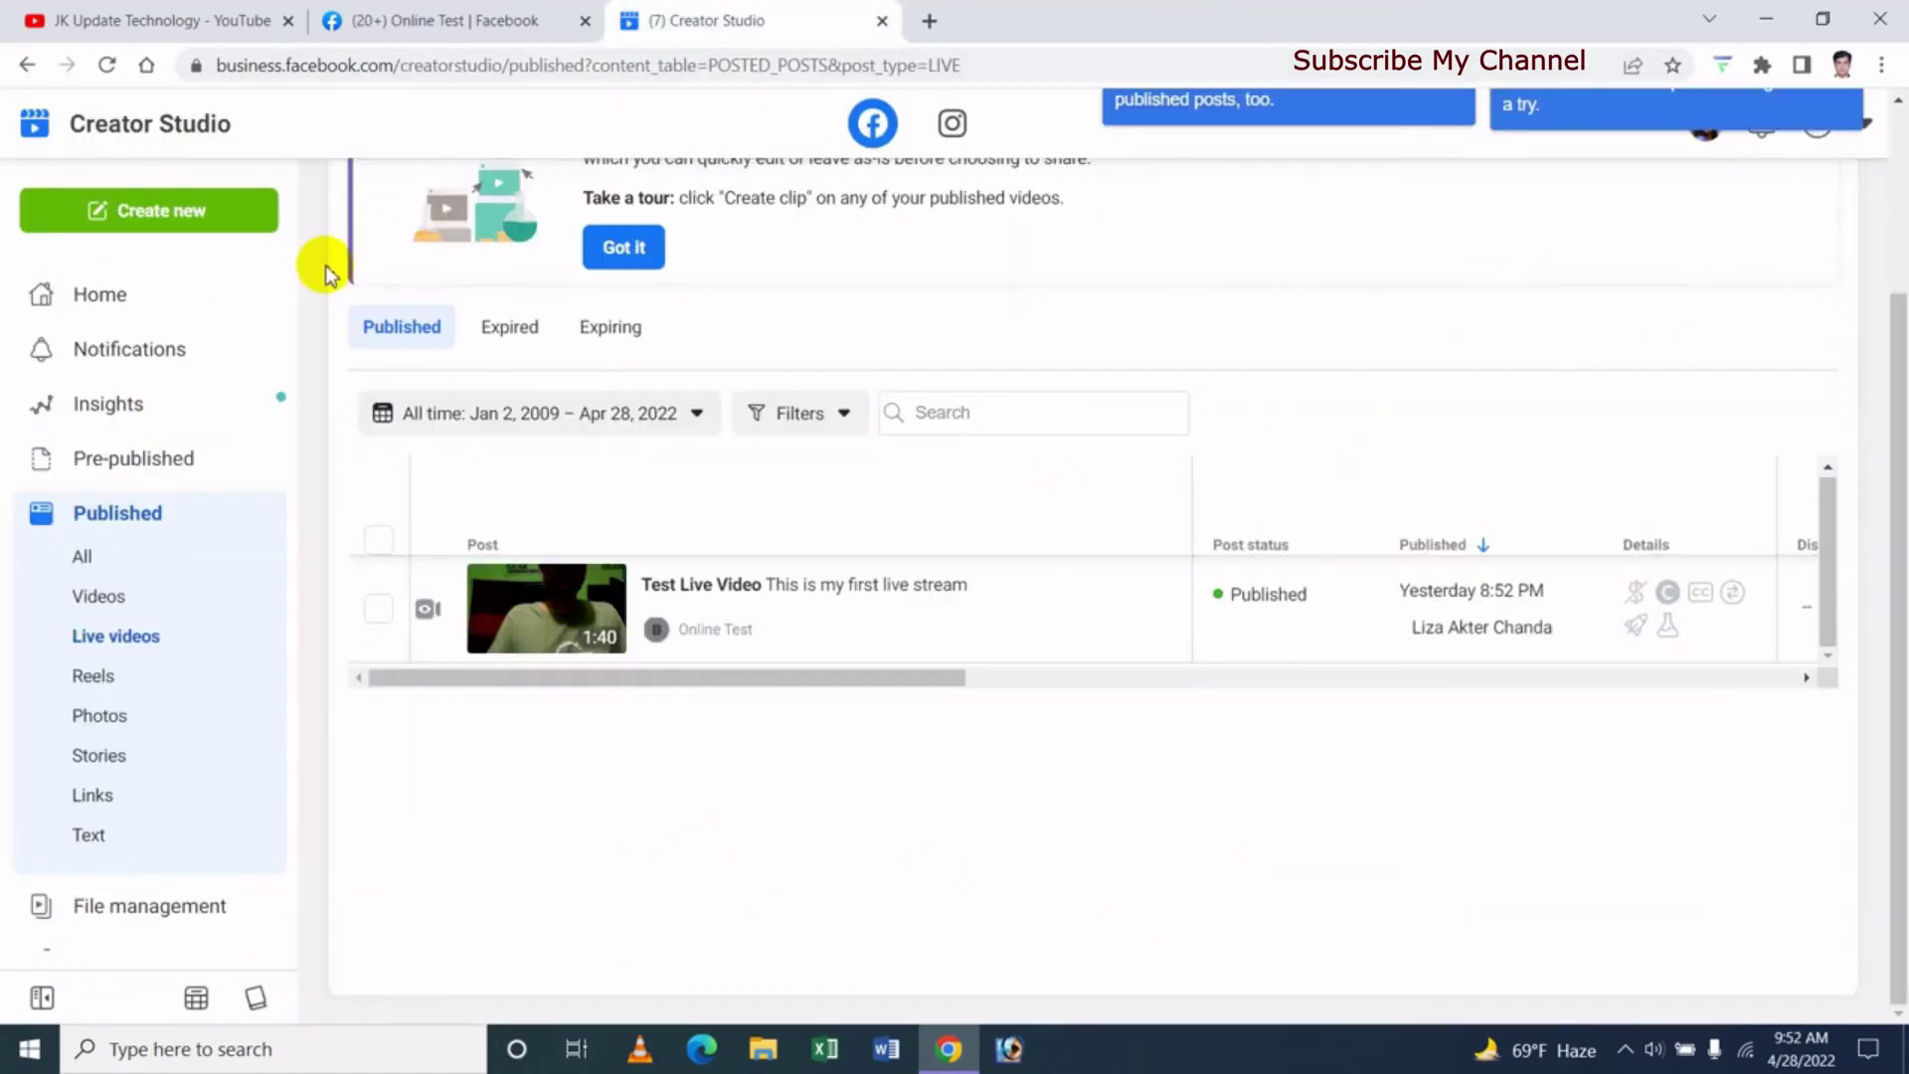
pyautogui.click(108, 68)
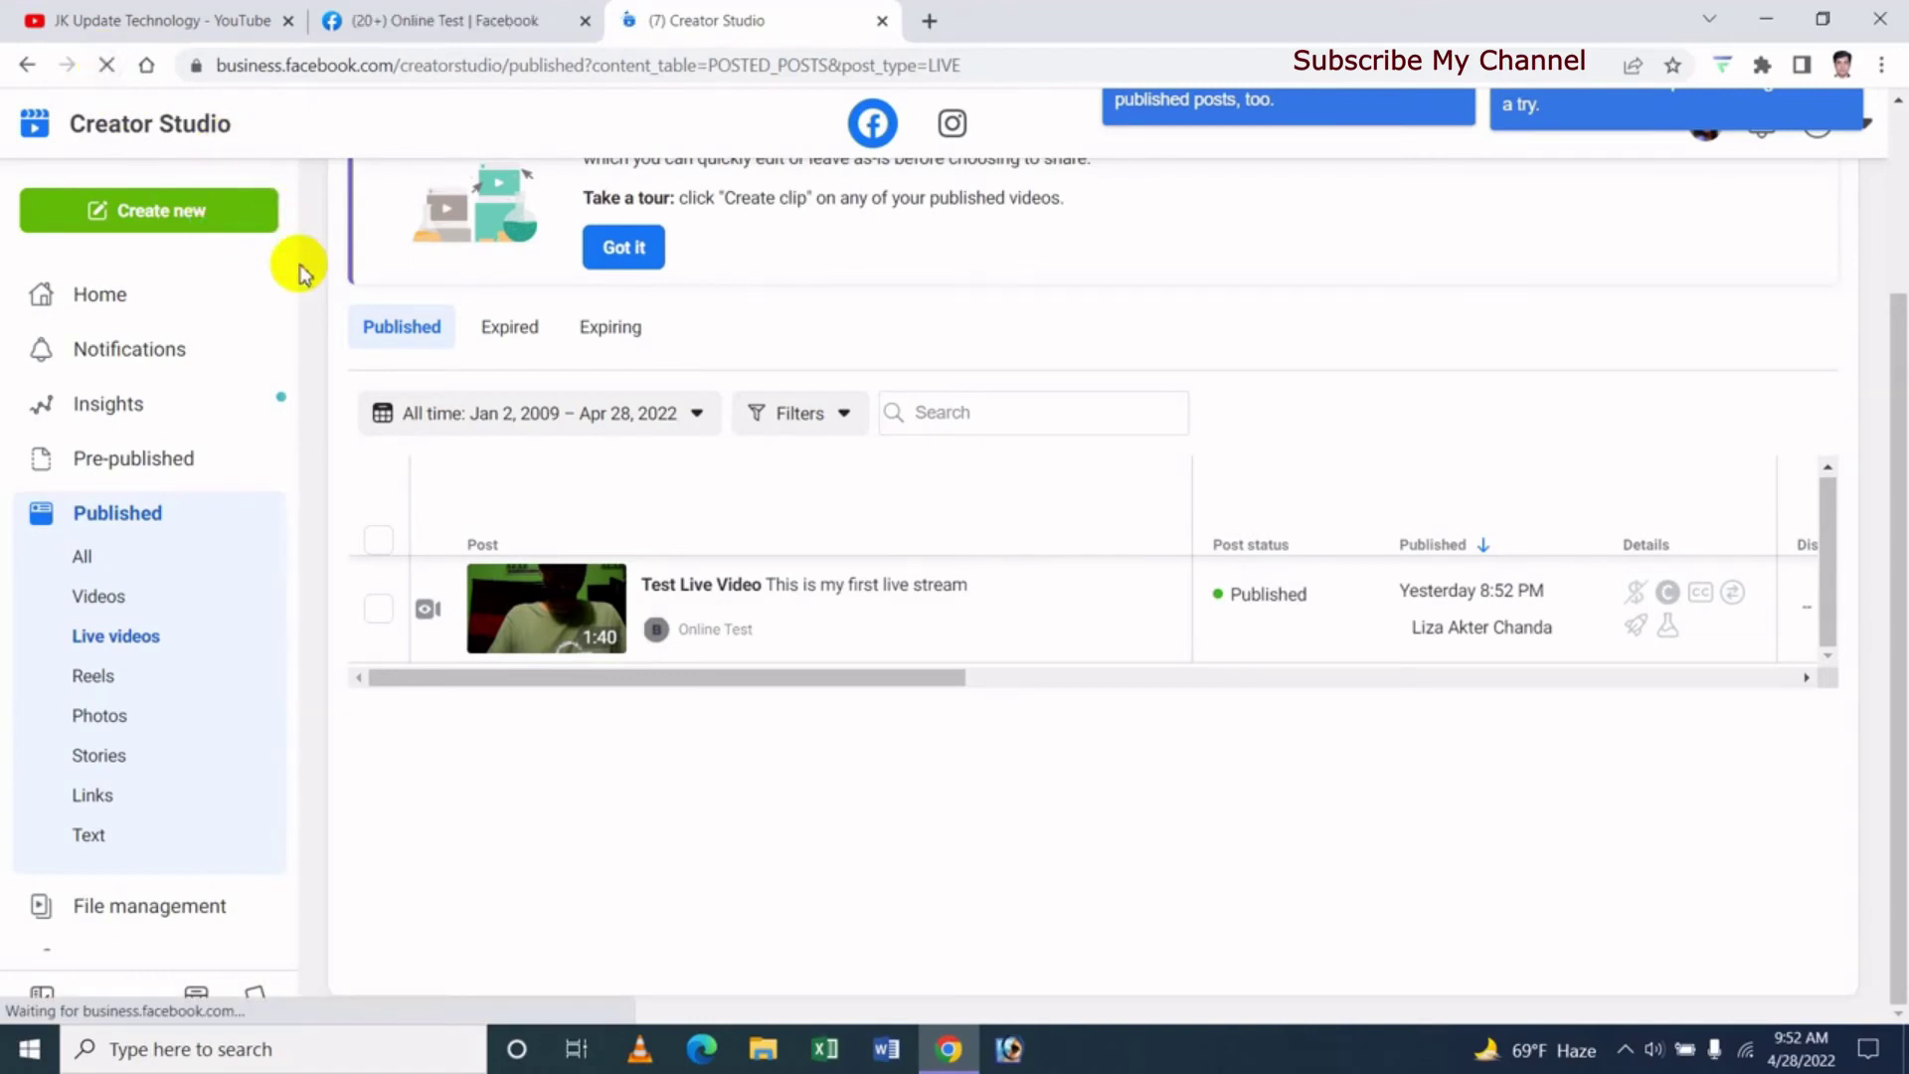